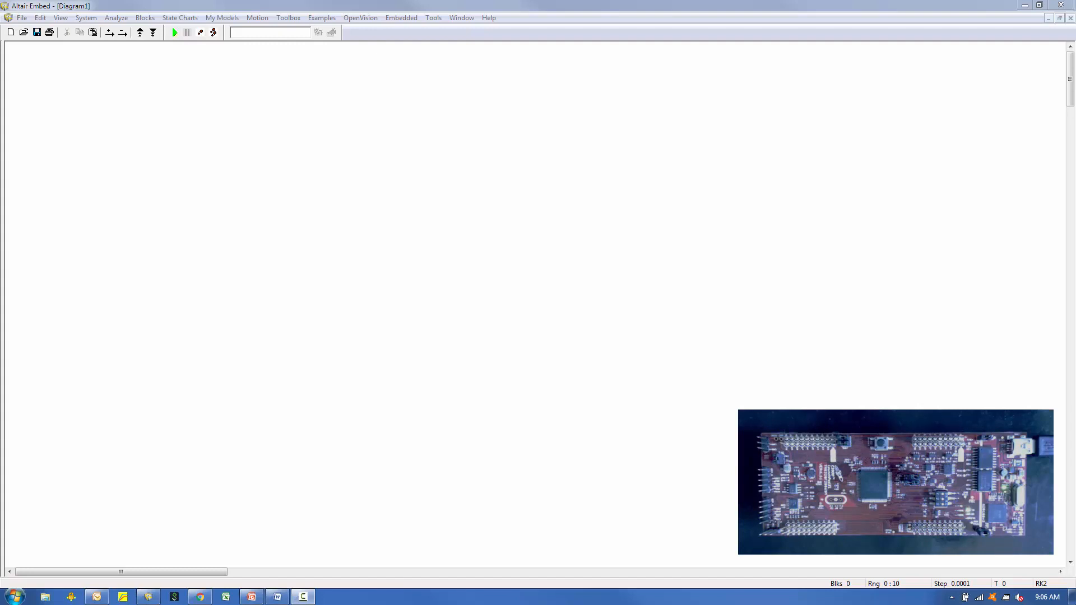
Set the simulation end time to 100 seconds and enable running in real time
{"action": "left_click", "coordinate": [235, 216]}
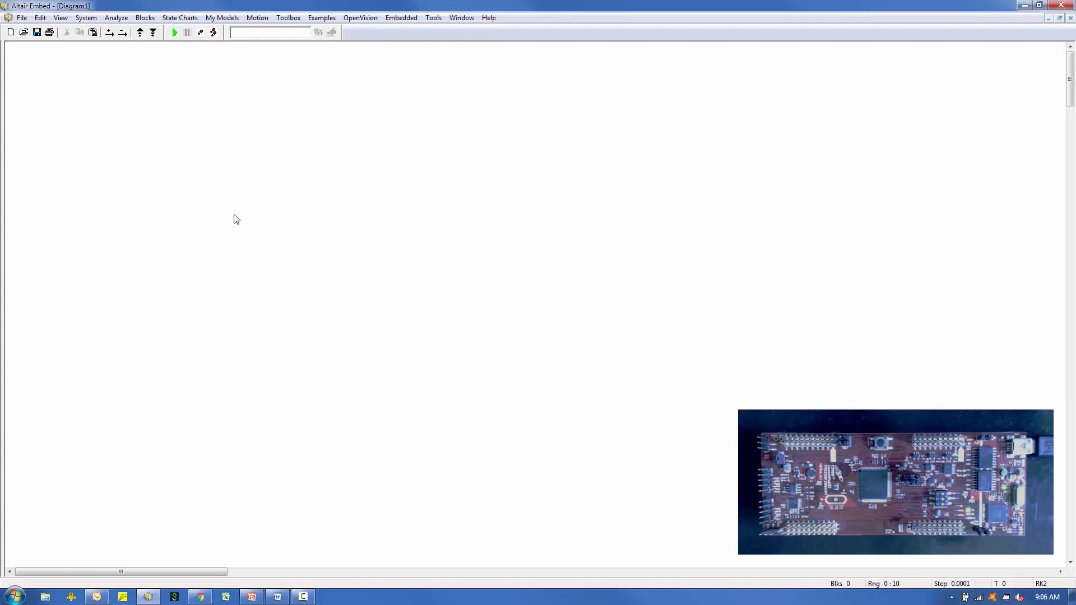
{"action": "left_click", "coordinate": [86, 18]}
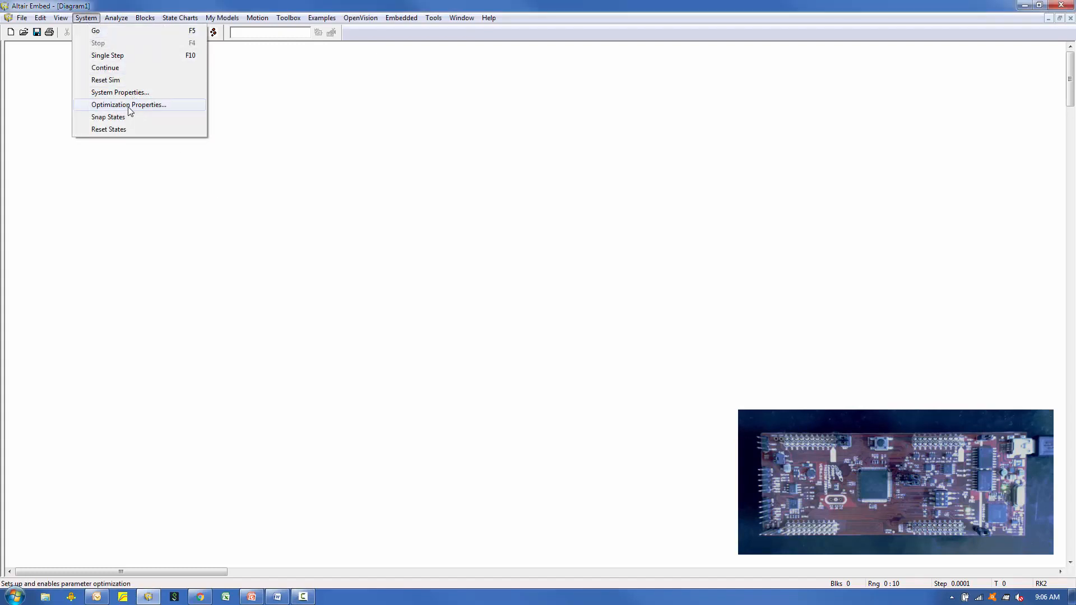
{"action": "left_click", "coordinate": [119, 93]}
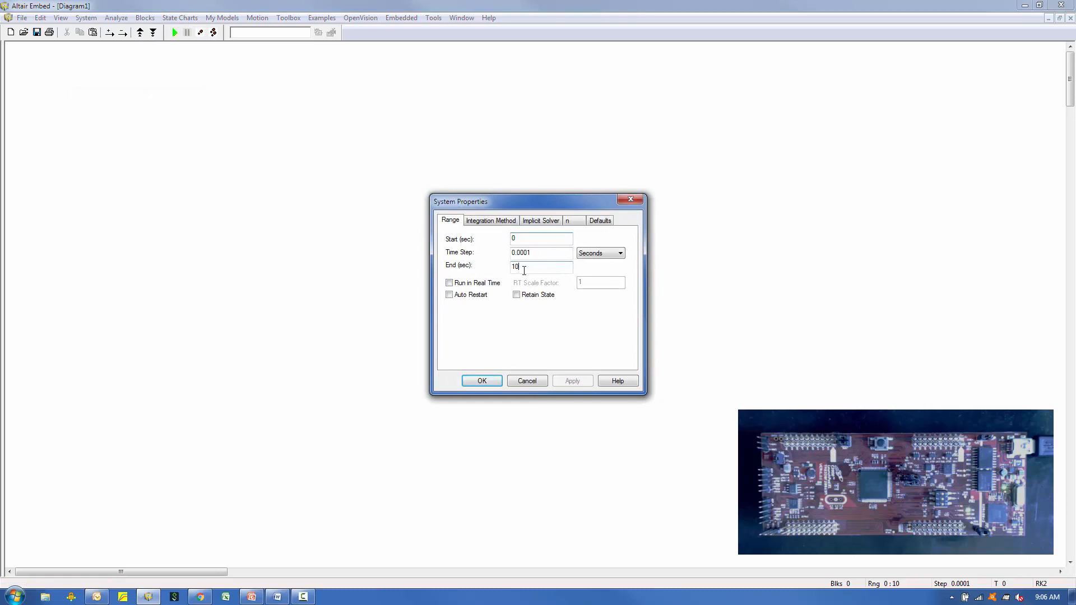
{"action": "type", "text": "0"}
{"action": "left_click", "coordinate": [468, 283]}
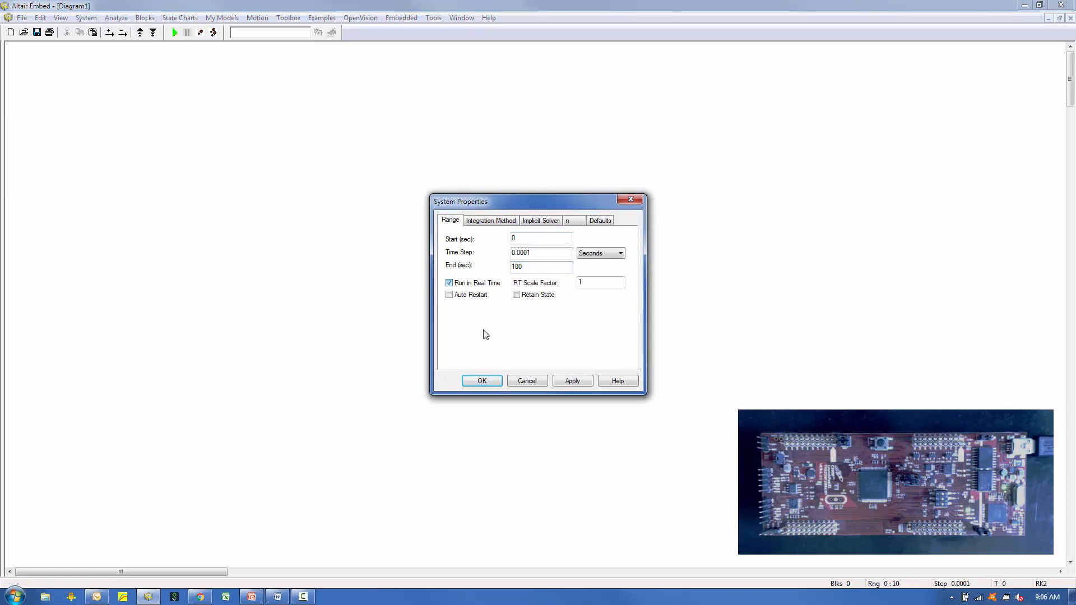
{"action": "left_click", "coordinate": [490, 385]}
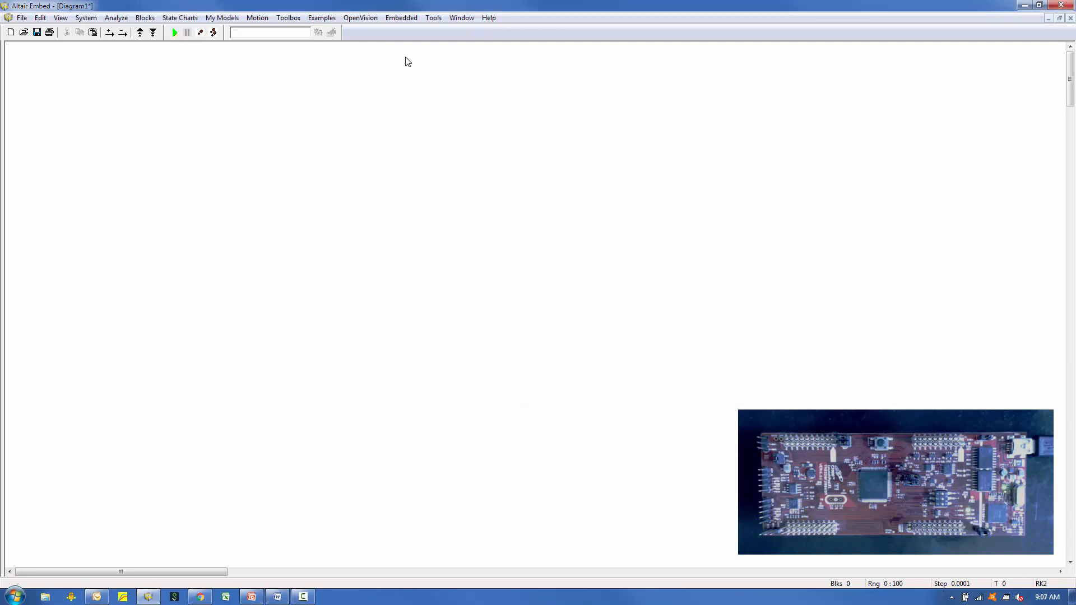
Add a Piccolo F28x Config block for the F28069M CPU with the TI XDS100v2 USB connection near the diagram's upper edge
{"action": "left_click", "coordinate": [400, 20]}
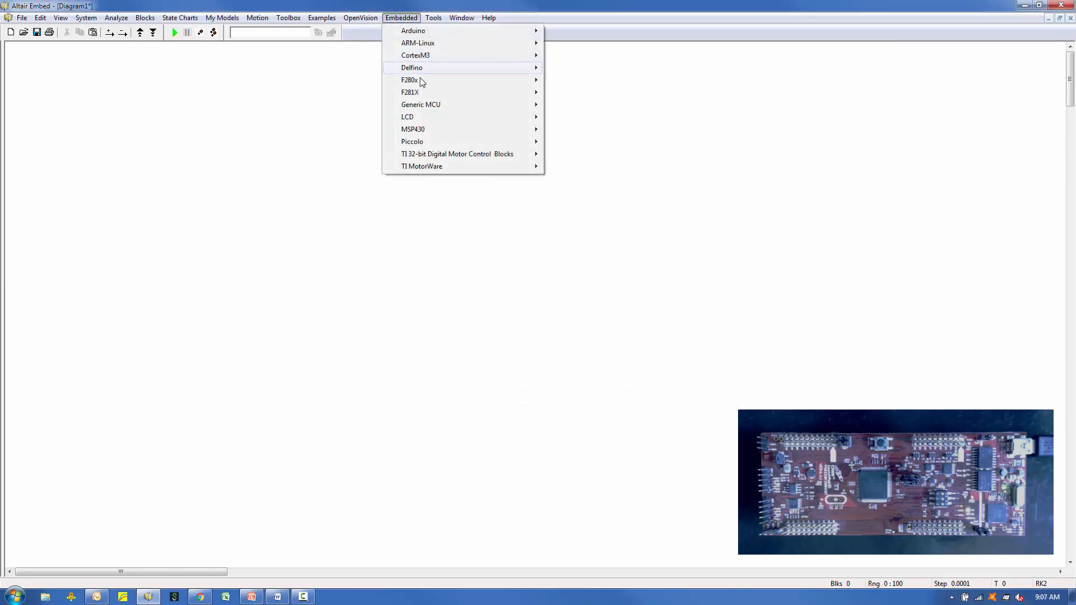
{"action": "mouse_move", "coordinate": [423, 141]}
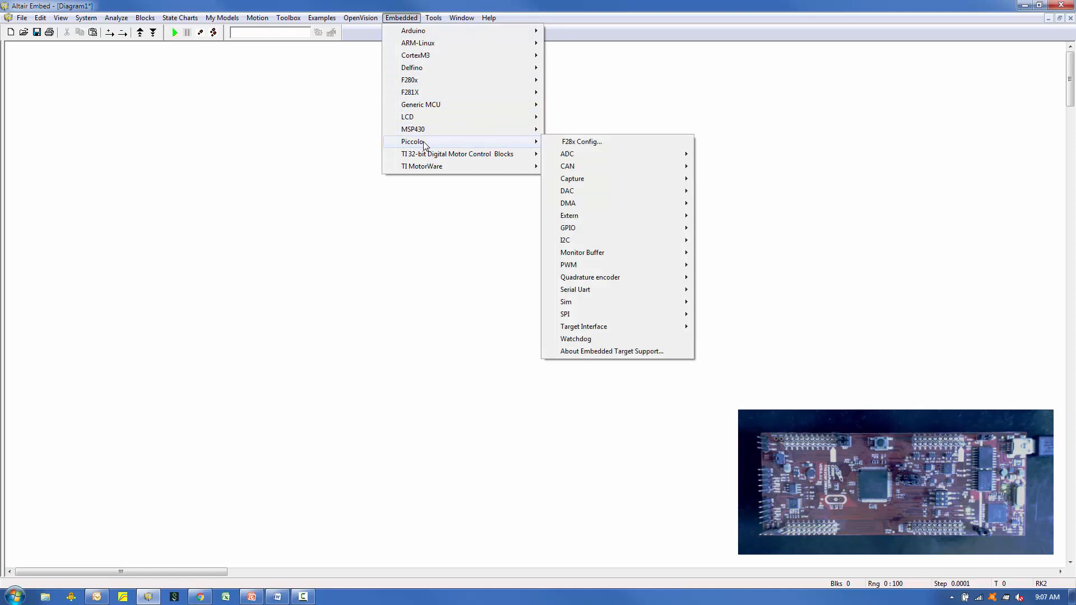
{"action": "left_click", "coordinate": [582, 144]}
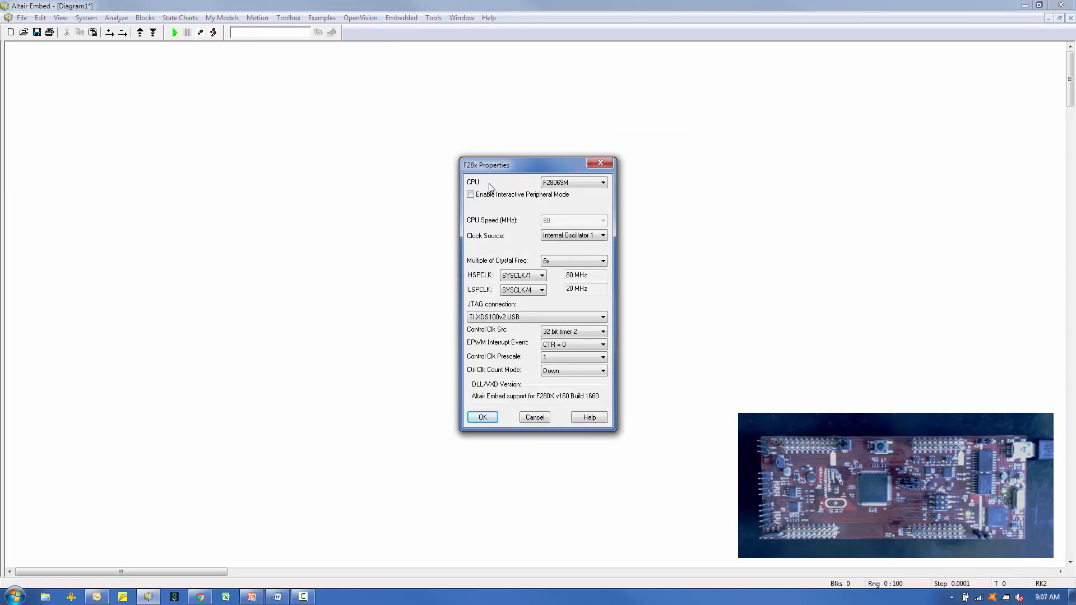
{"action": "left_click", "coordinate": [577, 180]}
{"action": "left_click", "coordinate": [482, 417]}
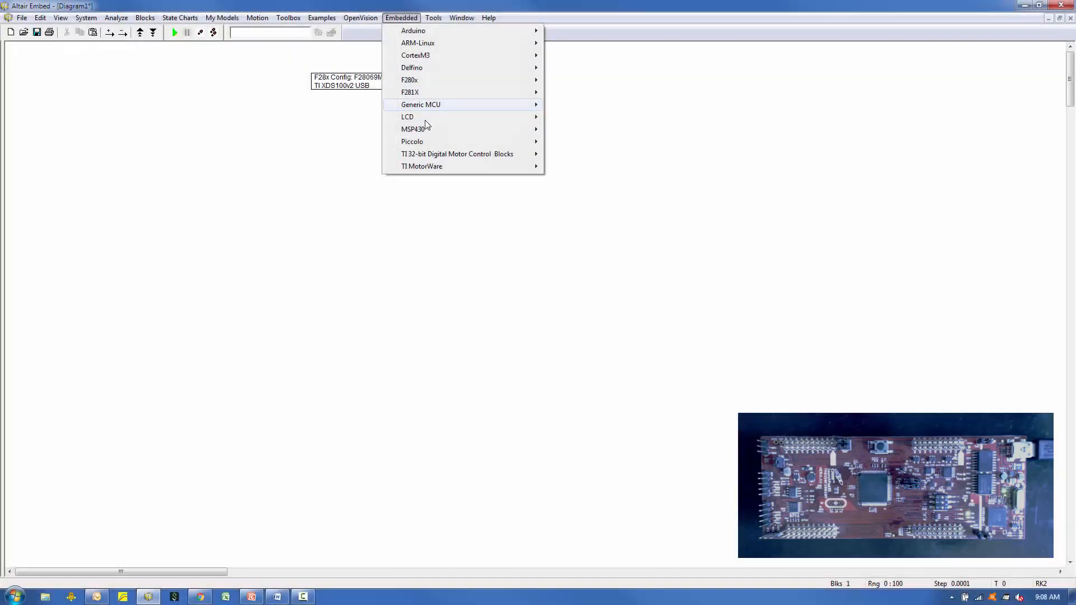
Place a Piccolo ePWM block beneath the F28x Config block
{"action": "mouse_move", "coordinate": [424, 144]}
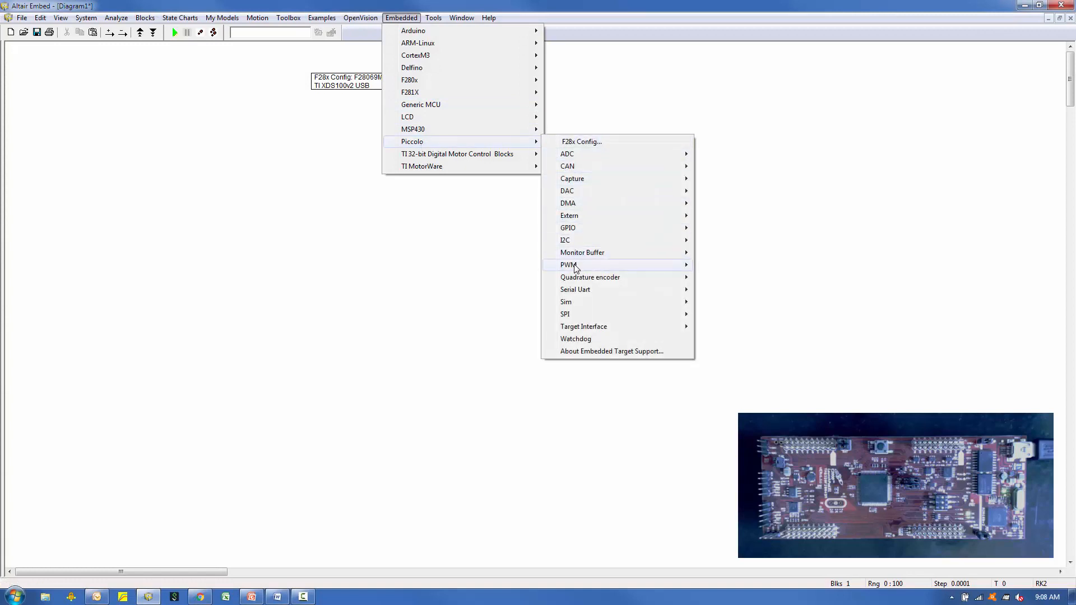
{"action": "mouse_move", "coordinate": [576, 268]}
{"action": "left_click", "coordinate": [720, 265]}
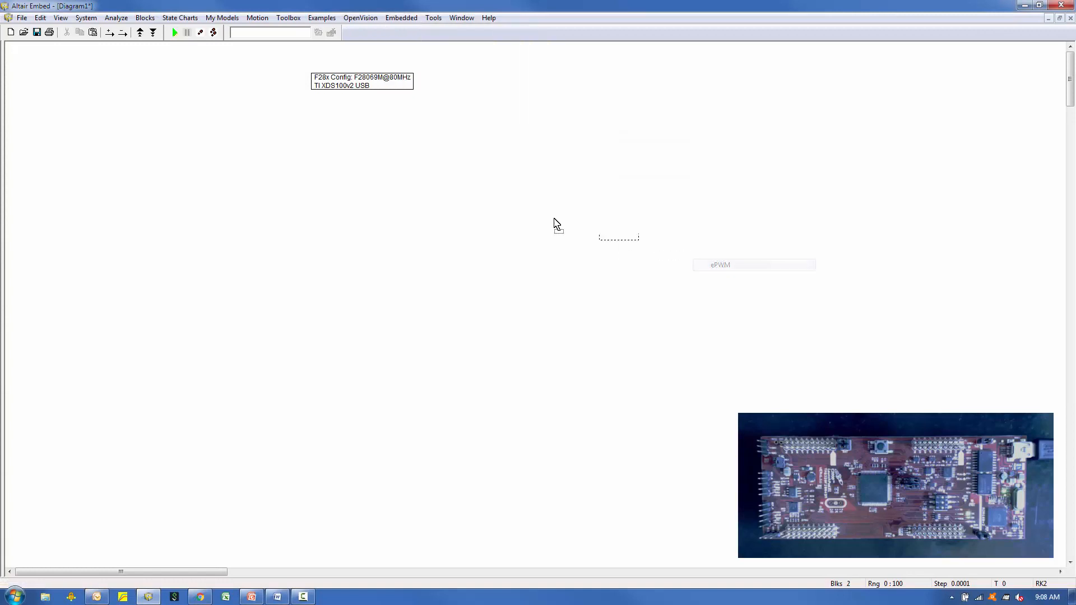
{"action": "left_click", "coordinate": [347, 160]}
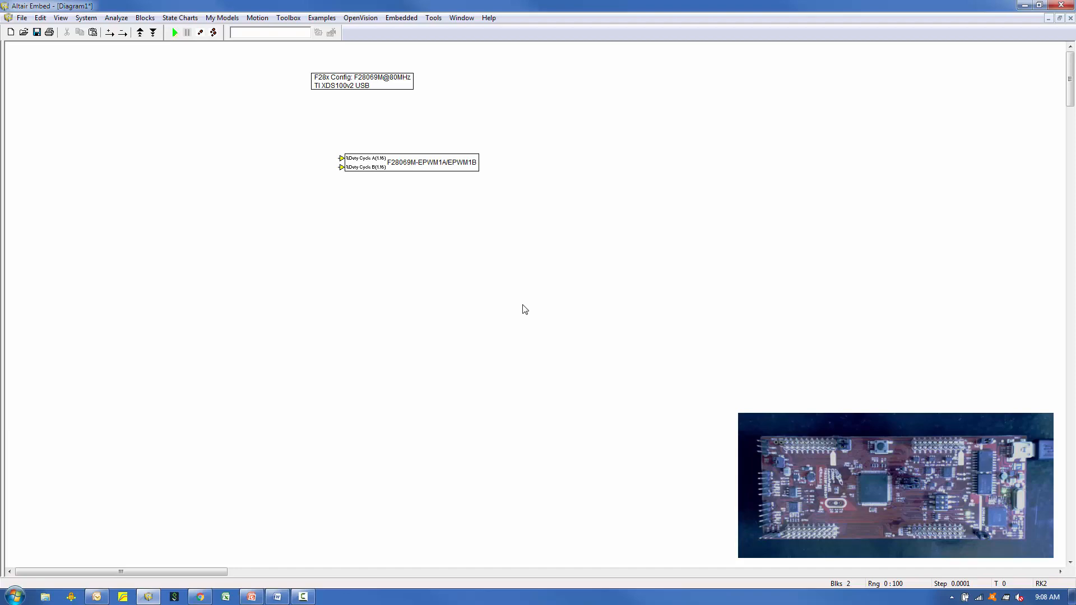
Set the ePWM block's EPWMA action qualifier to 1 on CMPA up and 0 on CMPA down
{"action": "double_click", "coordinate": [418, 162]}
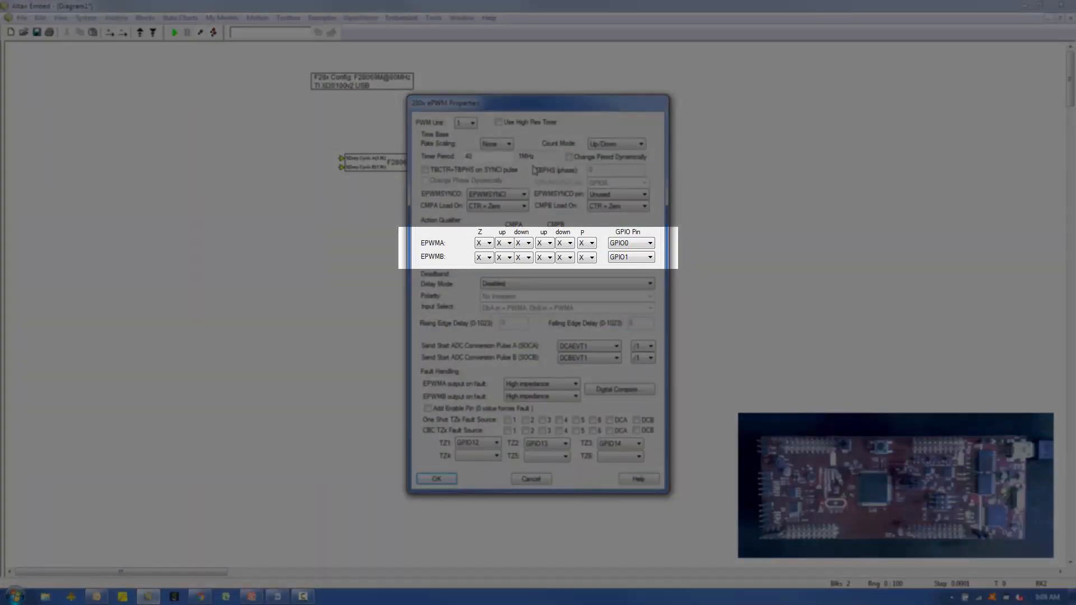
{"action": "left_click", "coordinate": [510, 243]}
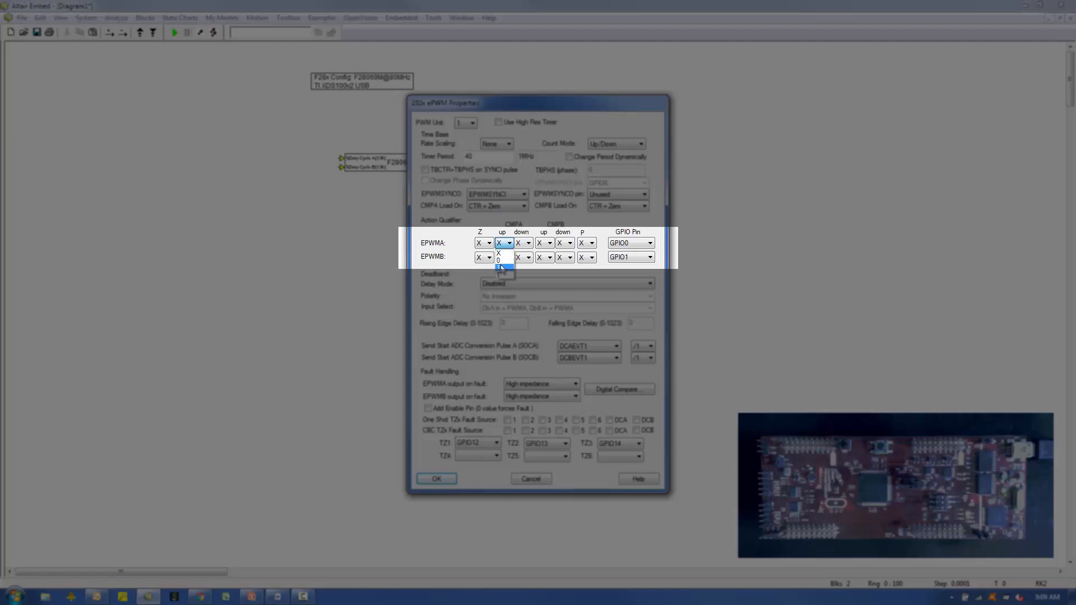
{"action": "left_click", "coordinate": [501, 268]}
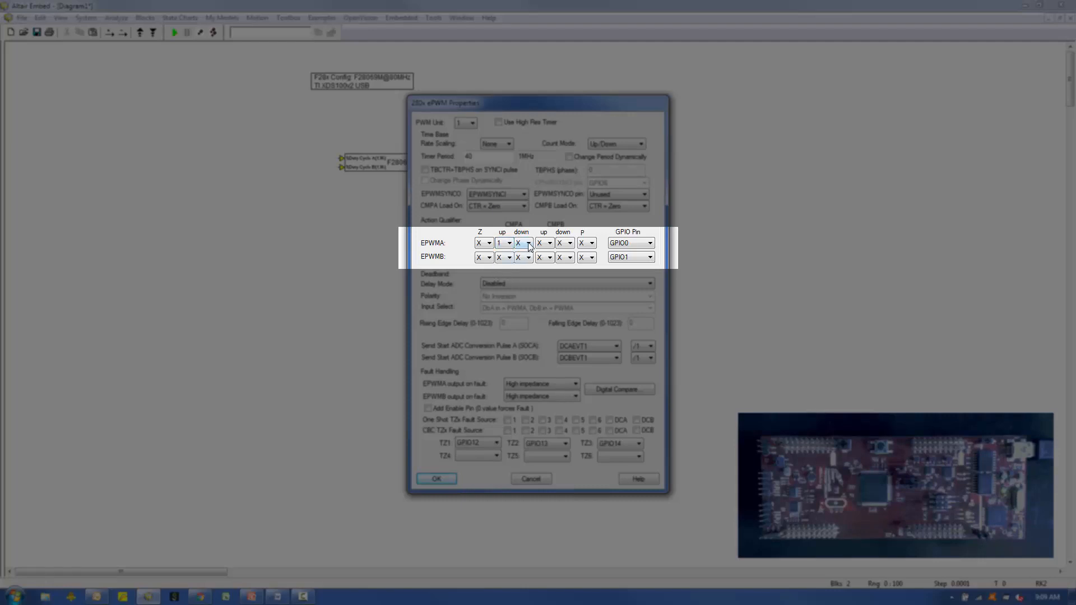
{"action": "left_click", "coordinate": [528, 243]}
{"action": "left_click", "coordinate": [523, 260]}
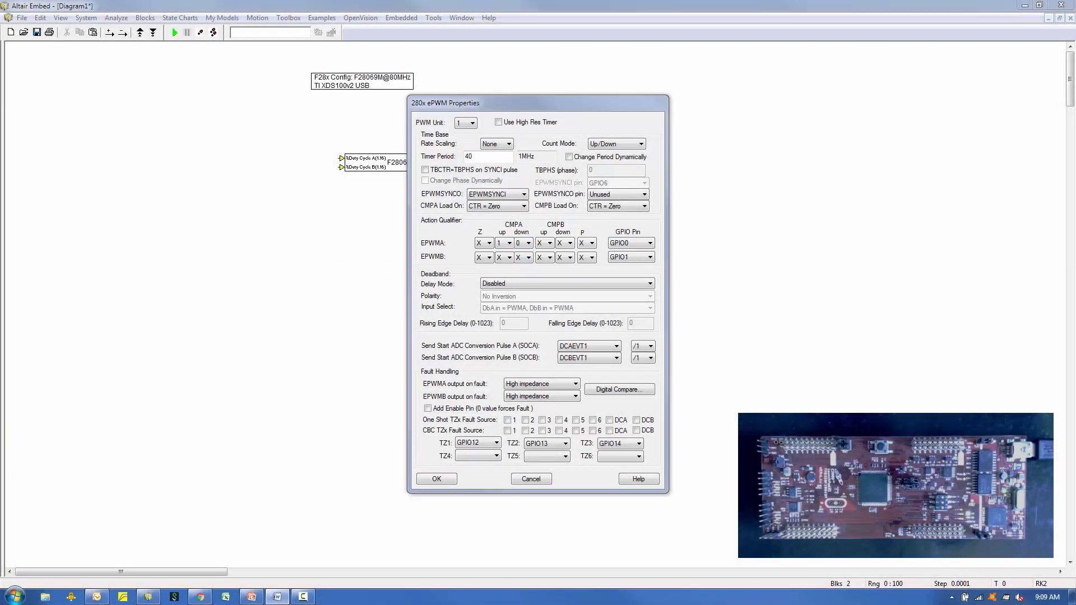
{"action": "left_click", "coordinate": [436, 479]}
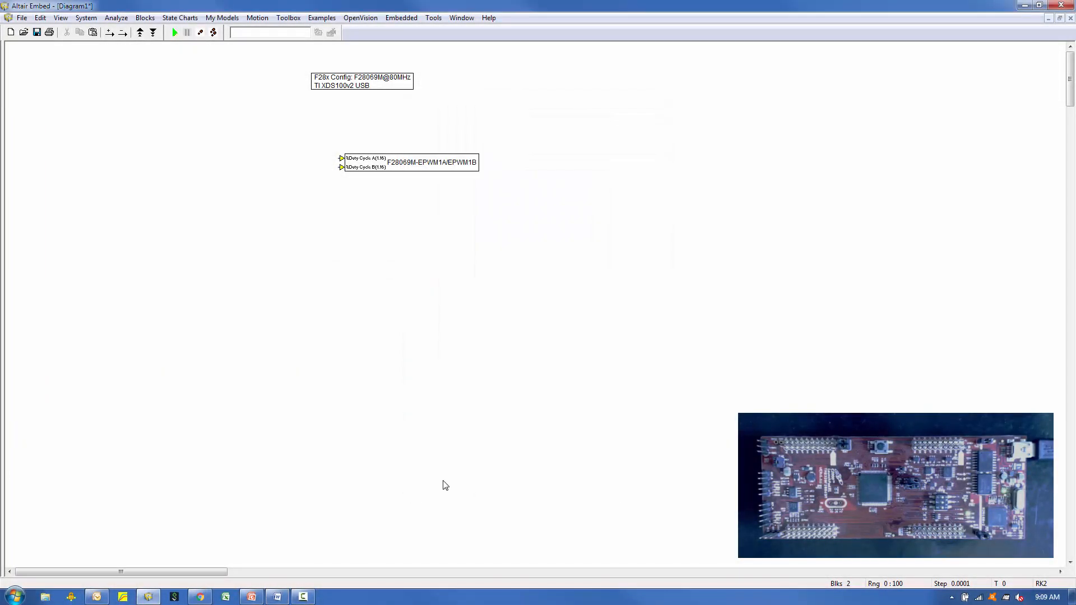
Place a slider signal producer block to the left of the ePWM block, level with its duty cycle inputs
{"action": "left_click", "coordinate": [145, 18]}
{"action": "mouse_move", "coordinate": [220, 253]}
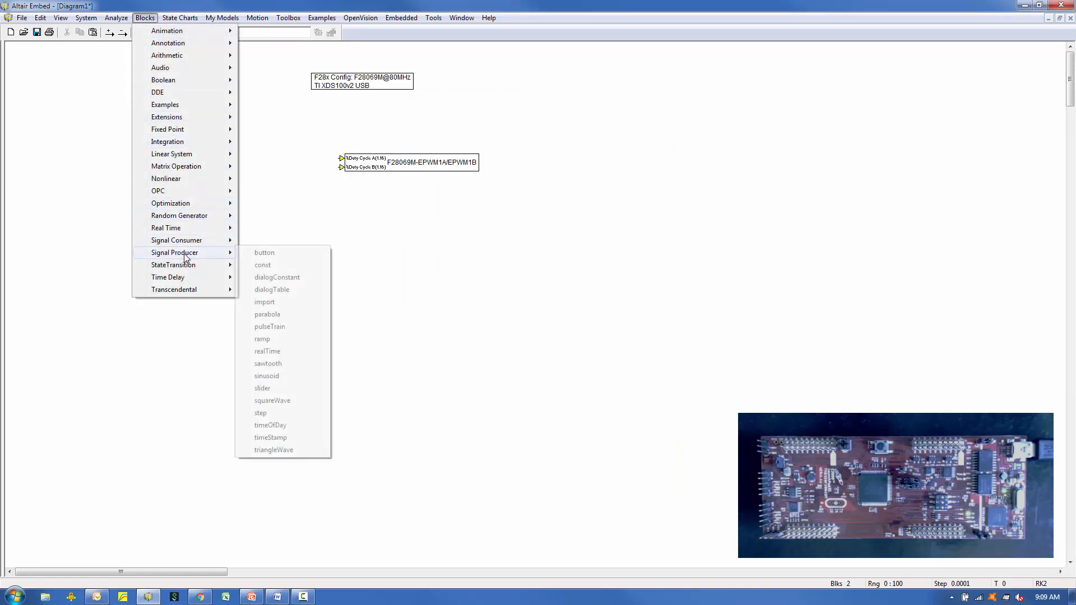
{"action": "left_click", "coordinate": [274, 388]}
{"action": "left_click", "coordinate": [168, 153]}
Set the slider's lower bound to 0.01 and its upper bound to 0.99
{"action": "double_click", "coordinate": [185, 157]}
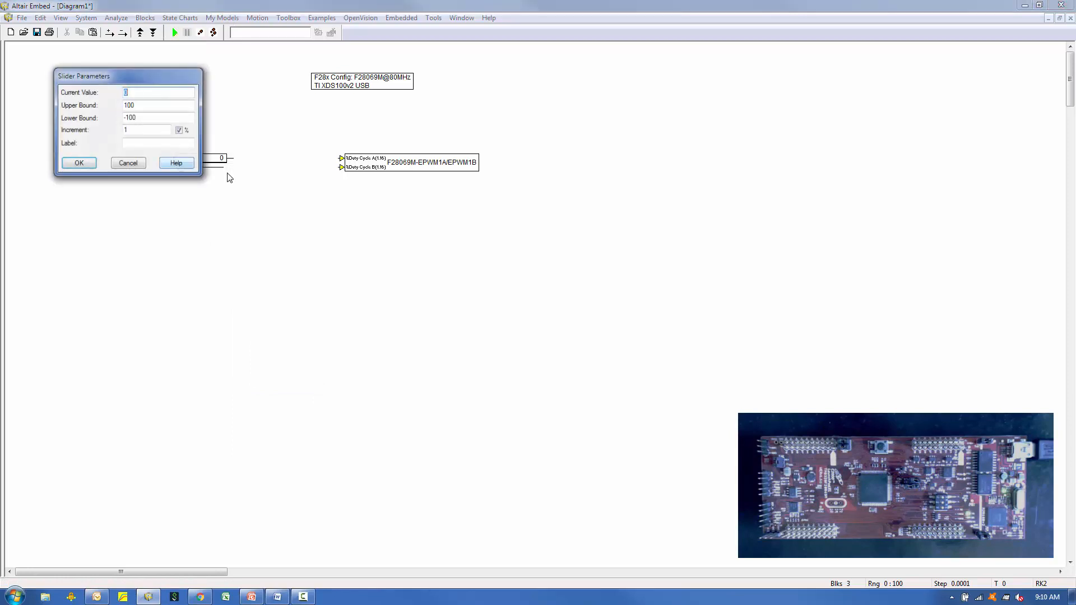
{"action": "double_click", "coordinate": [134, 120]}
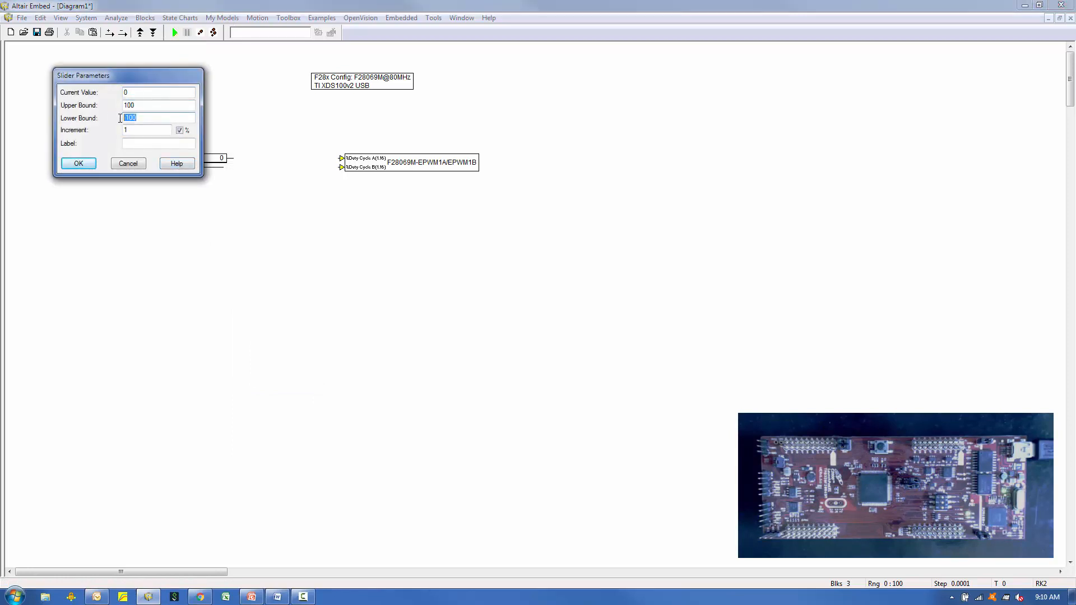
{"action": "type", "text": "01"}
{"action": "key", "text": "shift+Tab"}
{"action": "type", "text": ".99"}
{"action": "left_click", "coordinate": [79, 164]}
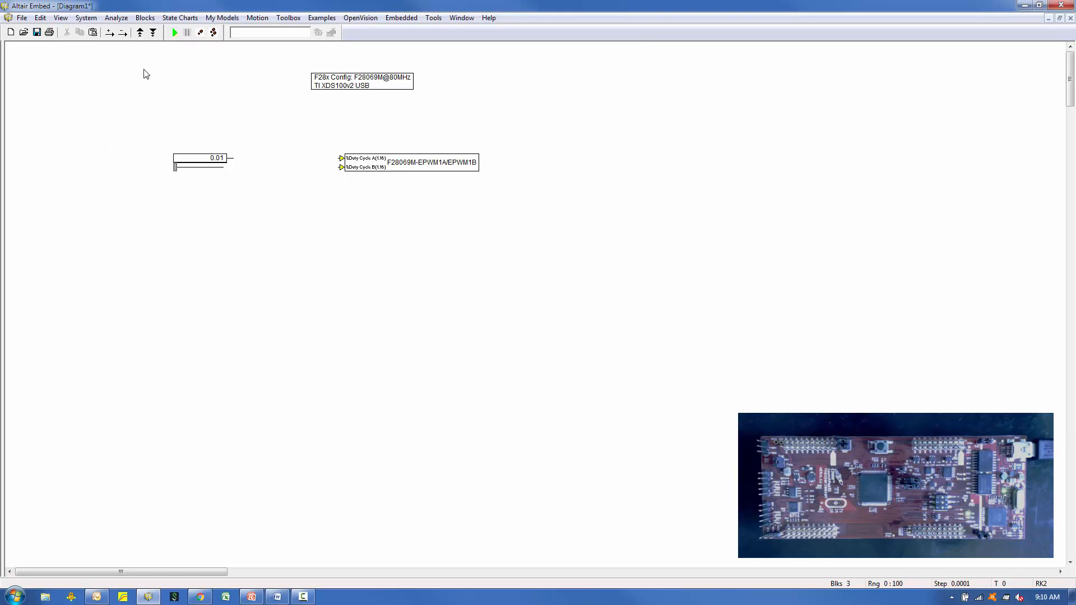
Place an arithmetic convert block between the slider and the ePWM block
{"action": "left_click", "coordinate": [145, 18]}
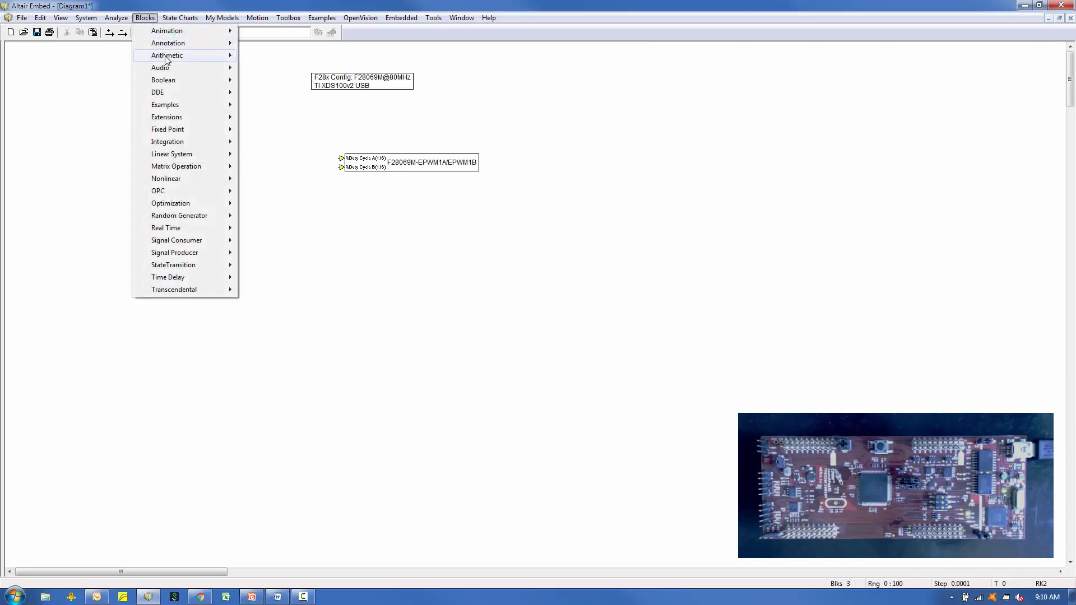
{"action": "mouse_move", "coordinate": [168, 55]}
{"action": "left_click", "coordinate": [269, 130]}
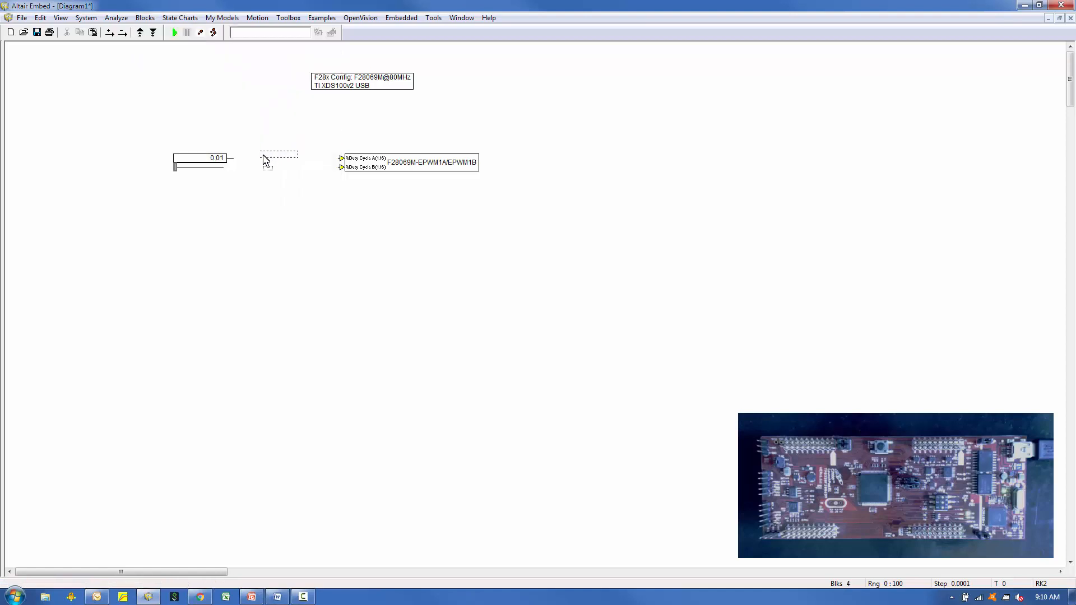
{"action": "left_click", "coordinate": [272, 160]}
Set the convert block's output type to scaled int with radix point 1
{"action": "right_click", "coordinate": [273, 159]}
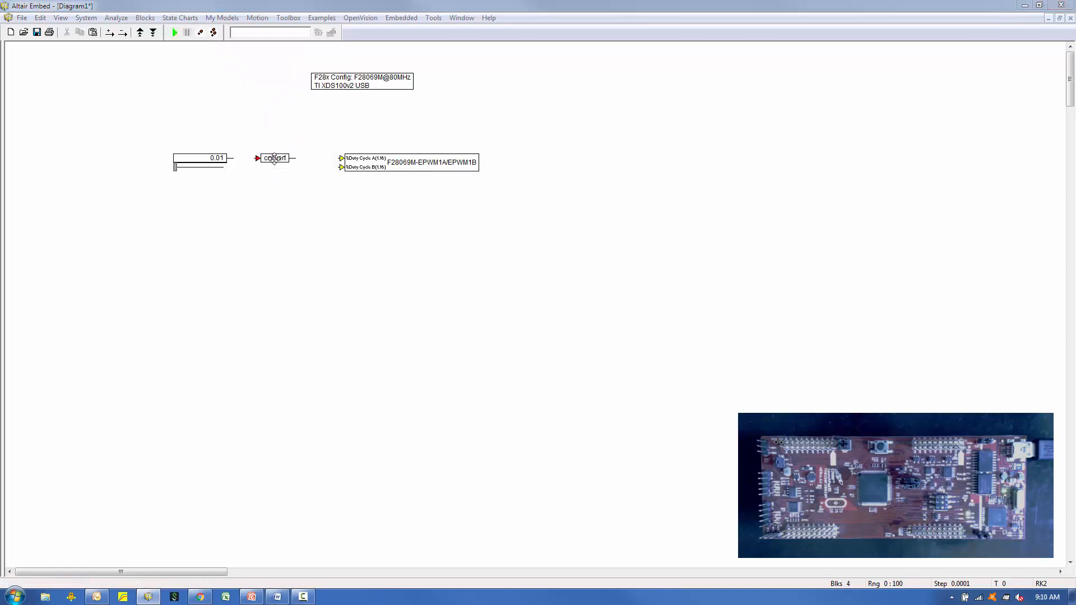
{"action": "left_click", "coordinate": [537, 280]}
{"action": "left_click", "coordinate": [504, 364]}
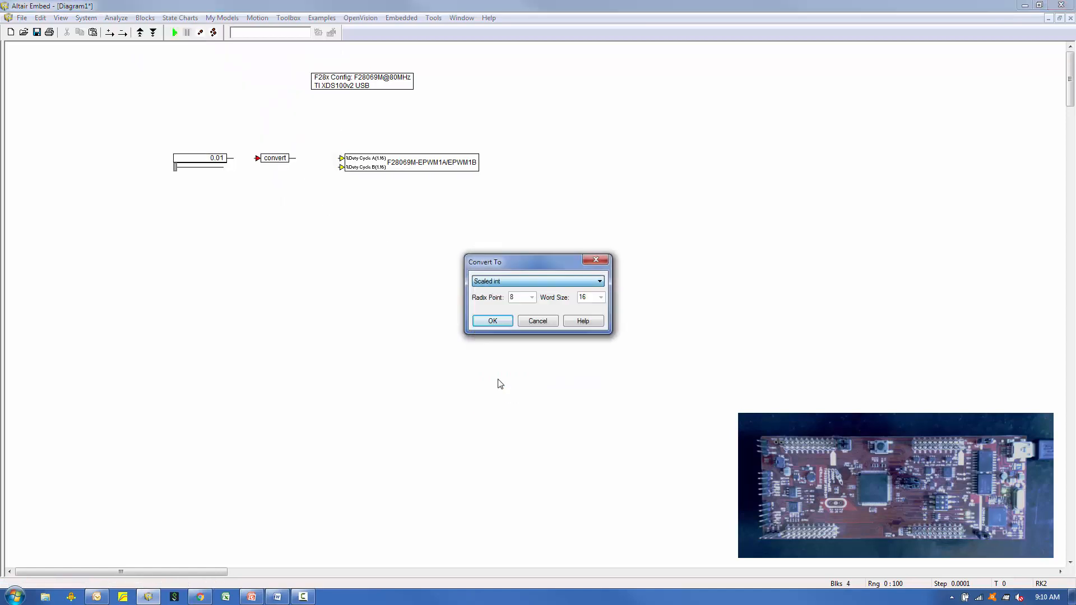
{"action": "left_click", "coordinate": [531, 297]}
{"action": "left_click", "coordinate": [531, 309]}
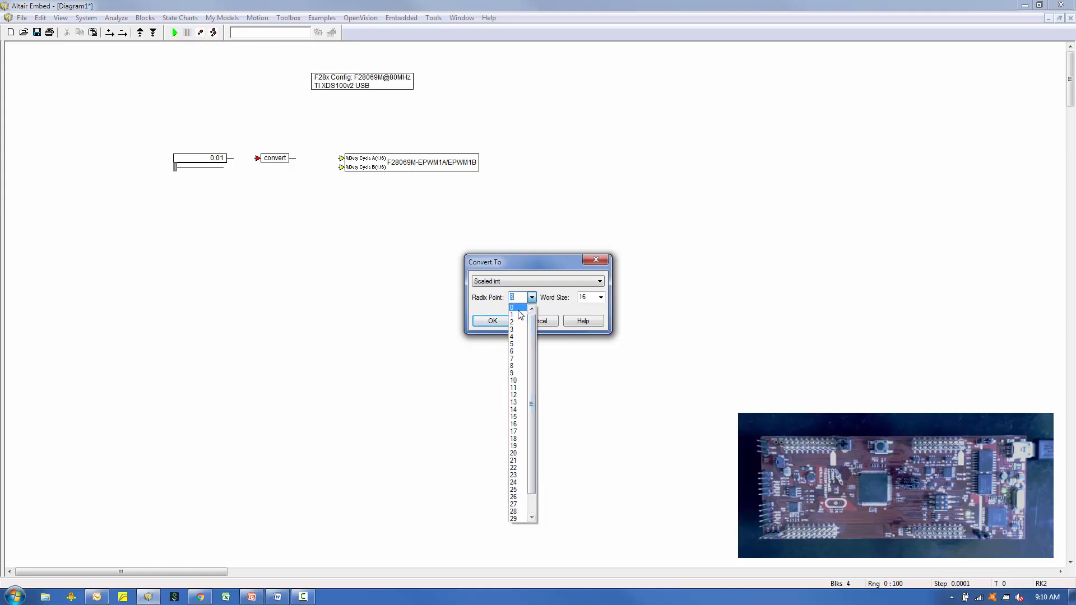
{"action": "left_click", "coordinate": [513, 310]}
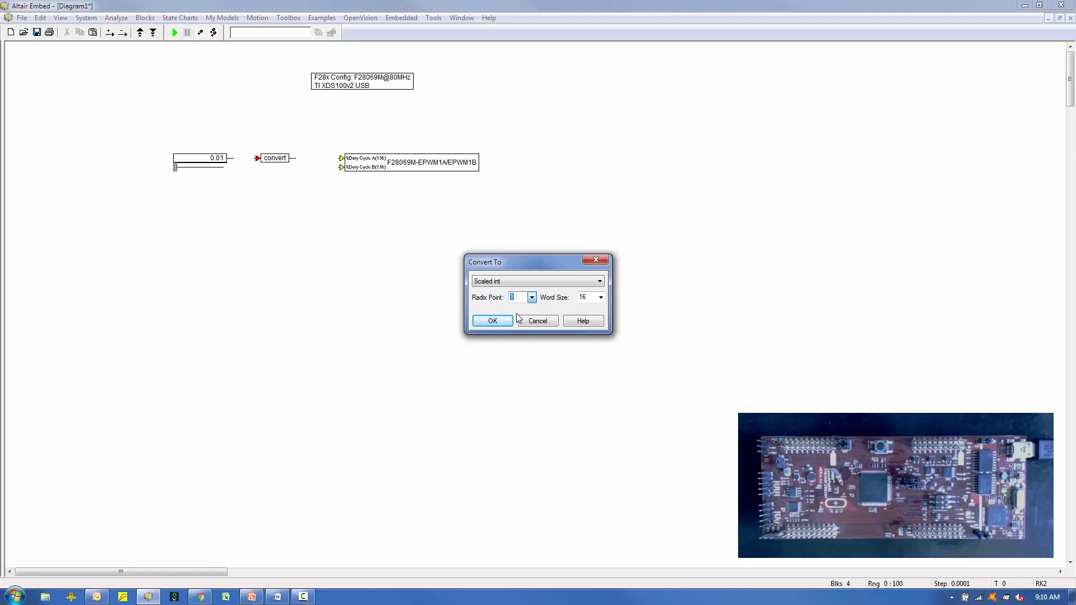
{"action": "left_click", "coordinate": [489, 321]}
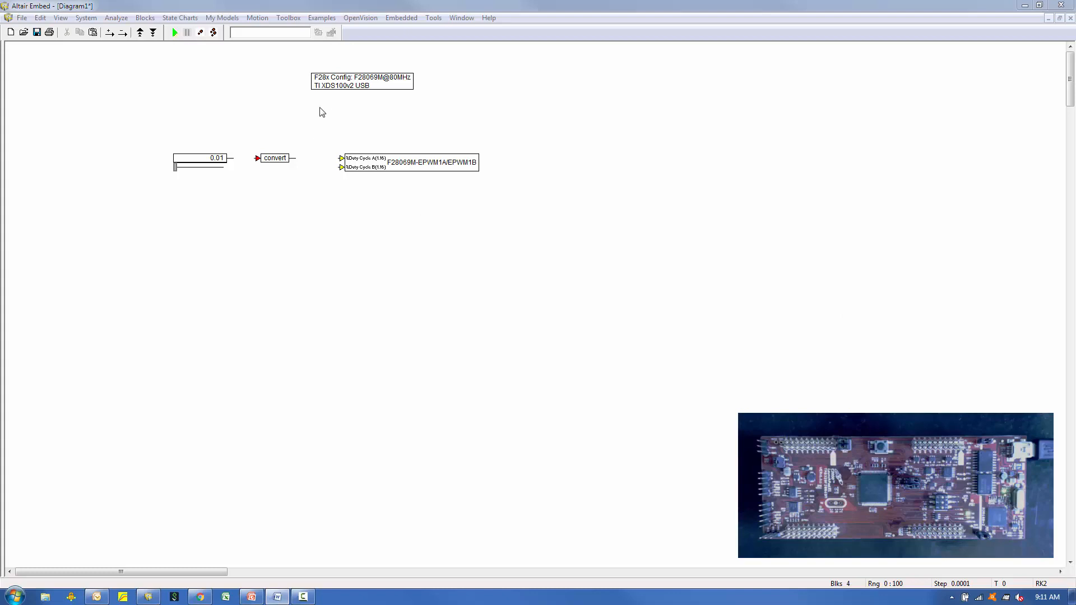
Place a Piccolo GPIO Input for F280X block below the ePWM block, using channel 0 on port A
{"action": "left_click", "coordinate": [401, 18]}
{"action": "mouse_move", "coordinate": [496, 139]}
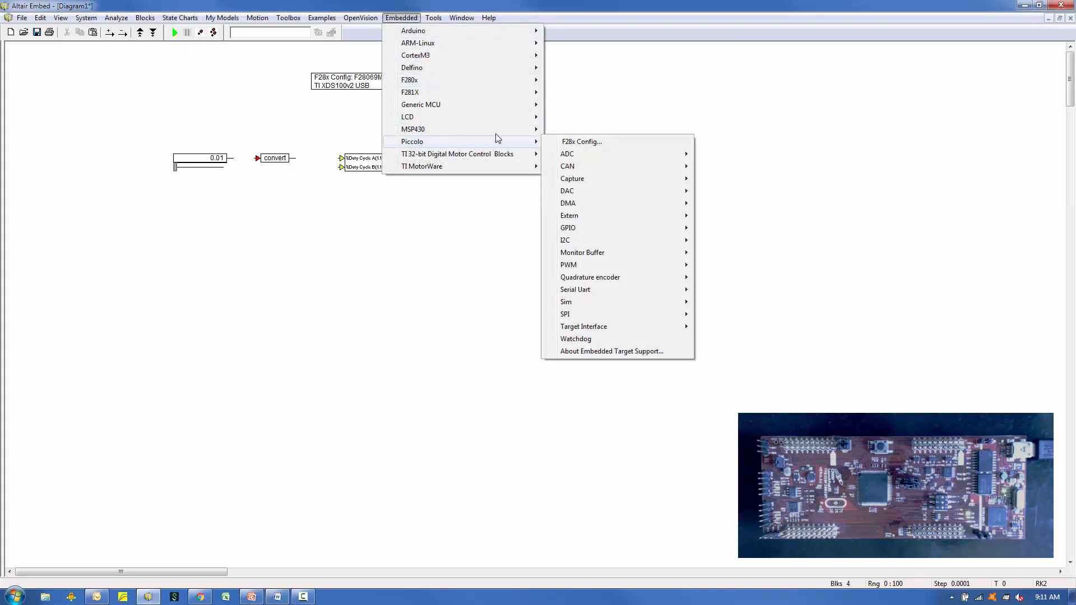
{"action": "mouse_move", "coordinate": [584, 227]}
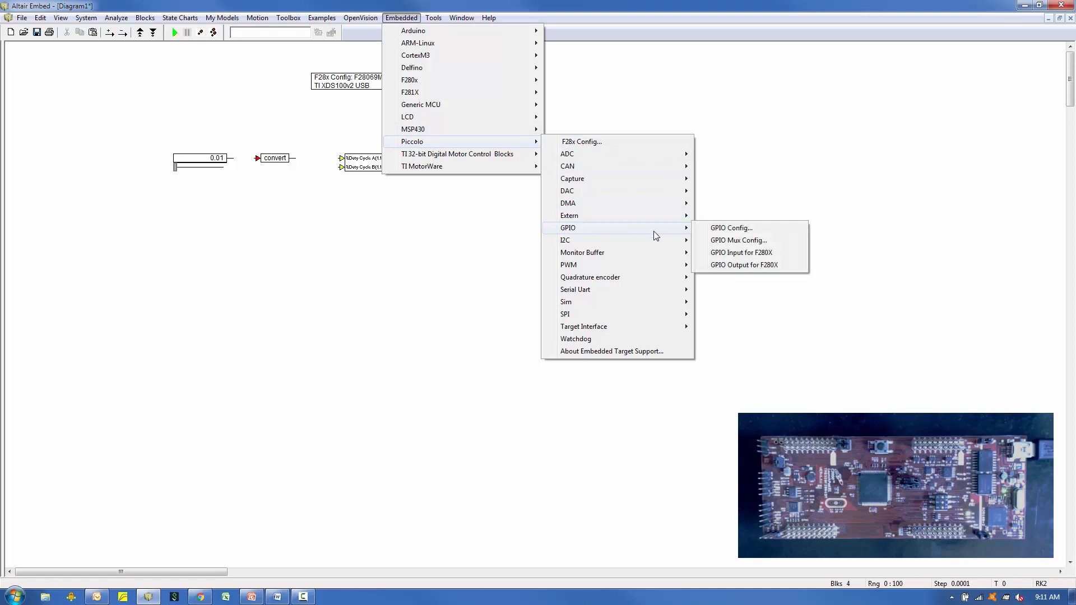
{"action": "left_click", "coordinate": [743, 253]}
{"action": "left_click", "coordinate": [295, 213]}
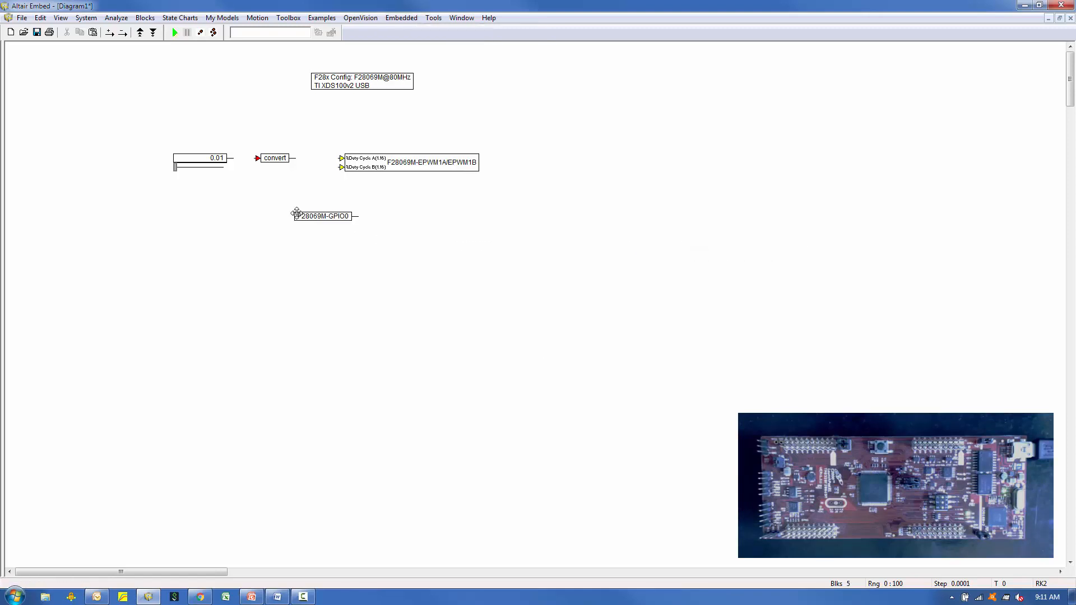
{"action": "double_click", "coordinate": [333, 217]}
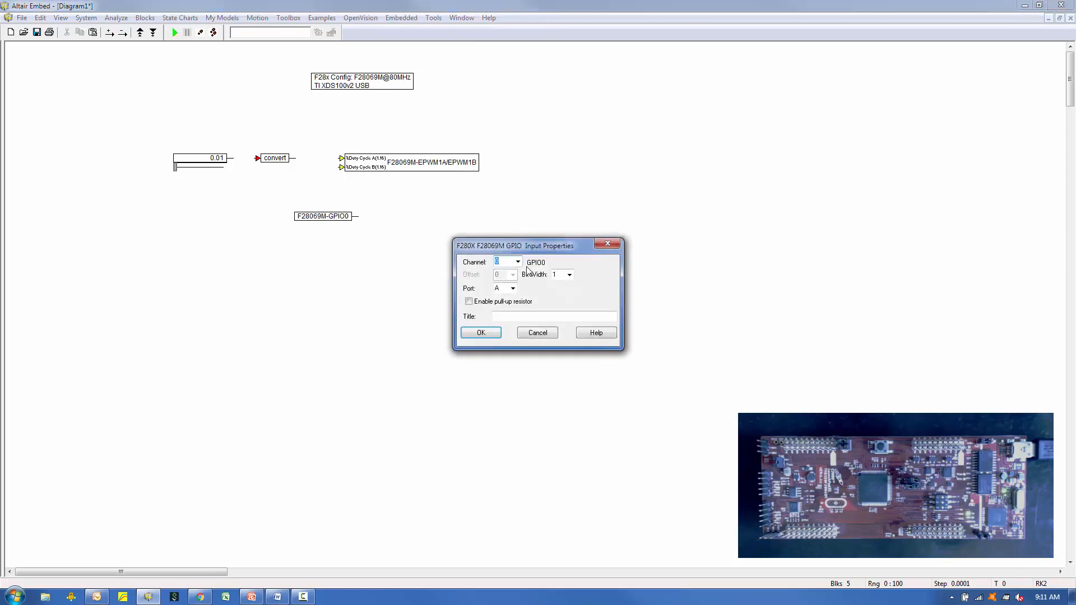
{"action": "left_click", "coordinate": [493, 335]}
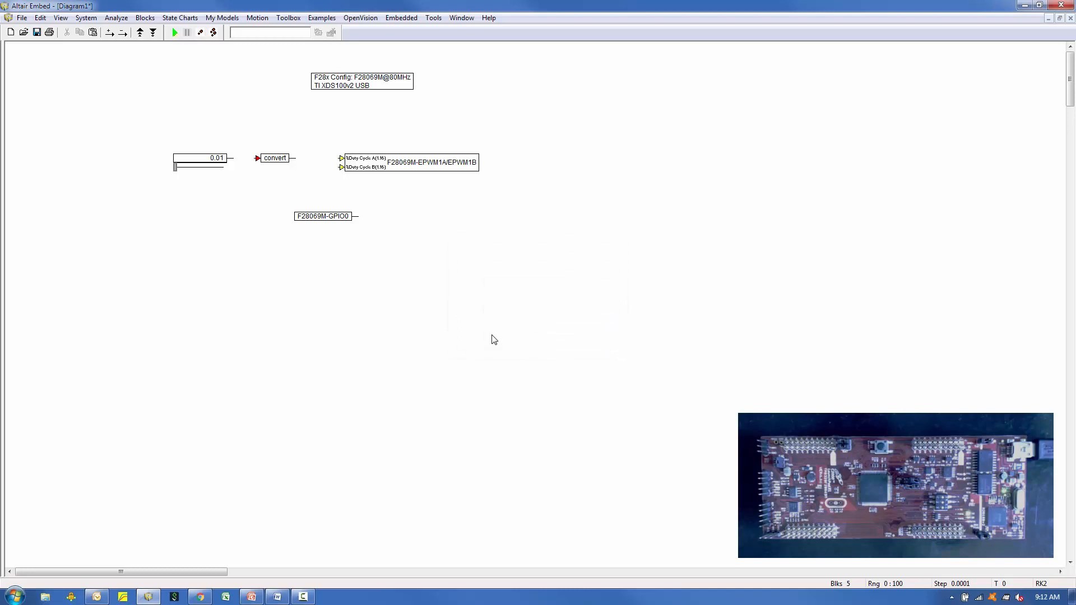
Place a Piccolo GPIO Output for F280X block beside the GPIO0 input and set it to channel 34 on port B
{"action": "left_click", "coordinate": [402, 18]}
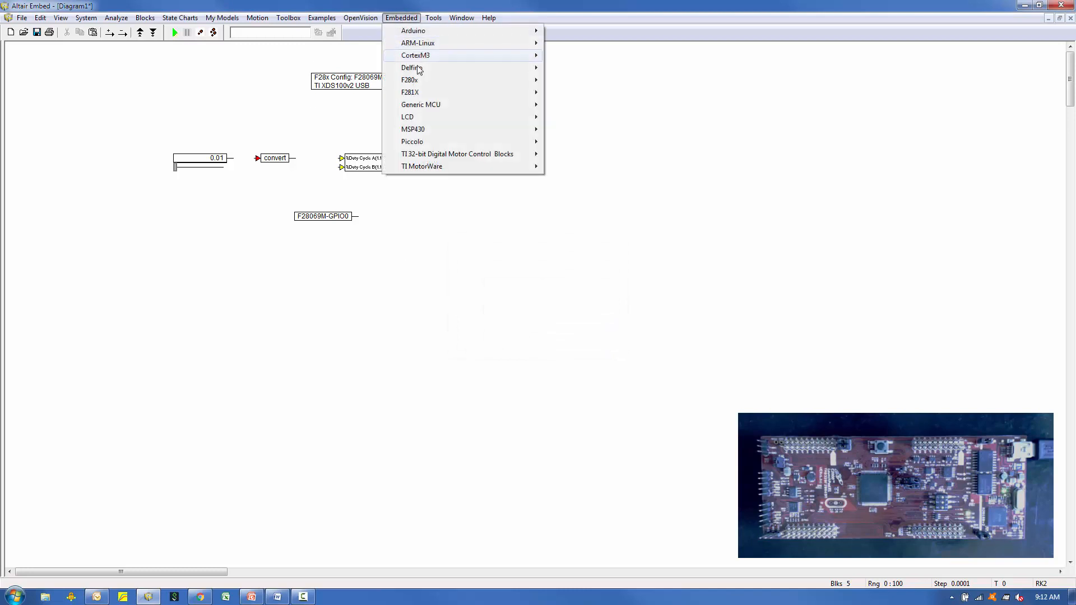
{"action": "mouse_move", "coordinate": [424, 143]}
{"action": "mouse_move", "coordinate": [552, 216]}
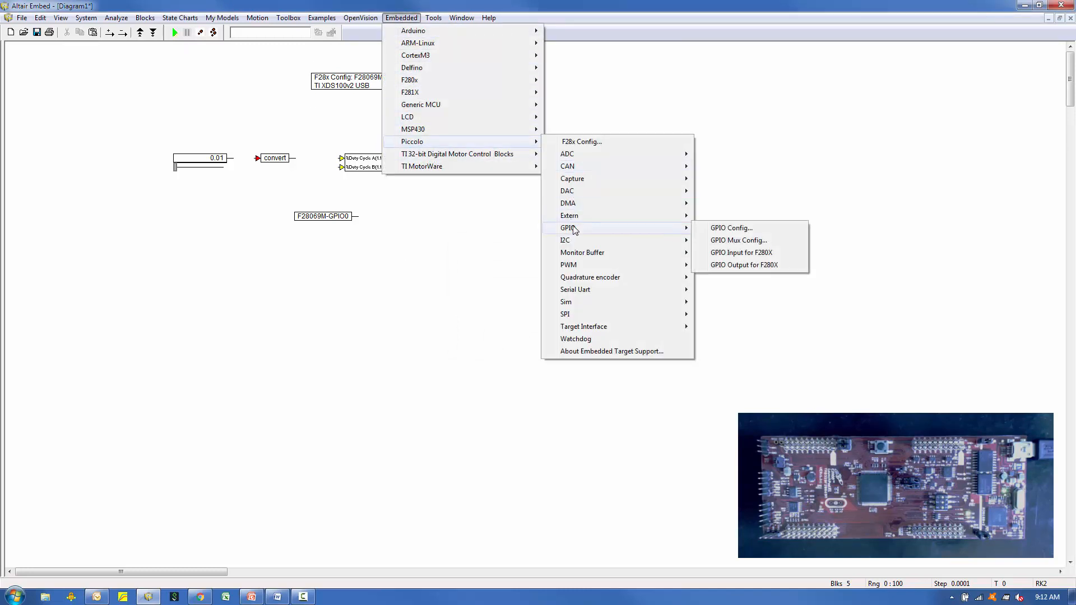
{"action": "left_click", "coordinate": [728, 265]}
{"action": "left_click_drag", "start_coordinate": [465, 224], "coordinate": [449, 210]}
{"action": "right_click", "coordinate": [449, 211]}
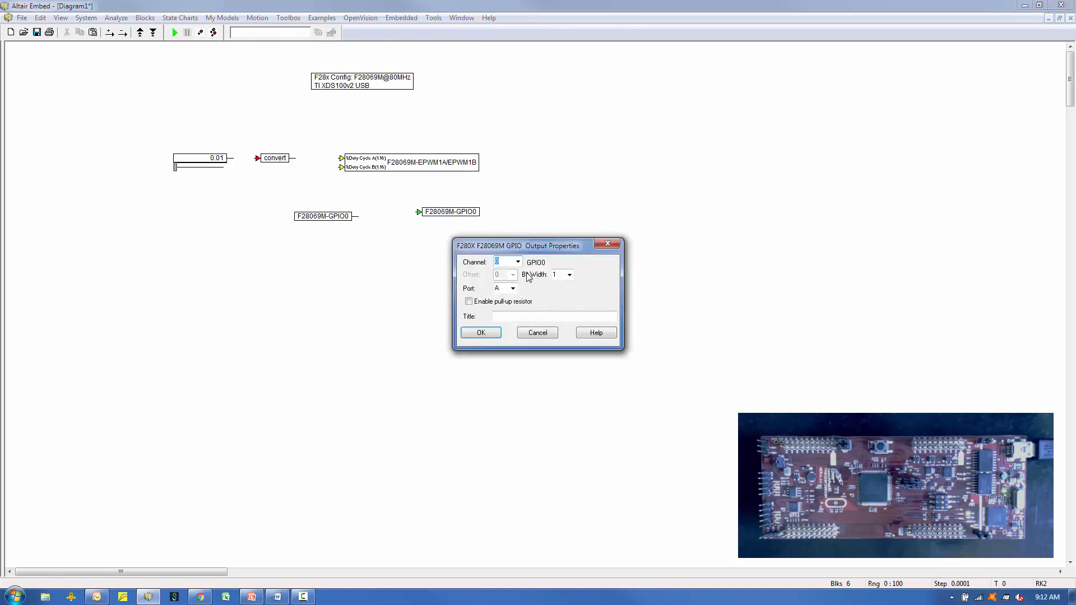
{"action": "type", "text": "3"}
{"action": "left_click", "coordinate": [481, 333]}
Wire the GPIO0 input to the GPIO34 output, and add a second GPIO output block below it on channel 39
{"action": "left_click_drag", "start_coordinate": [355, 216], "coordinate": [466, 232]}
{"action": "double_click", "coordinate": [465, 230]}
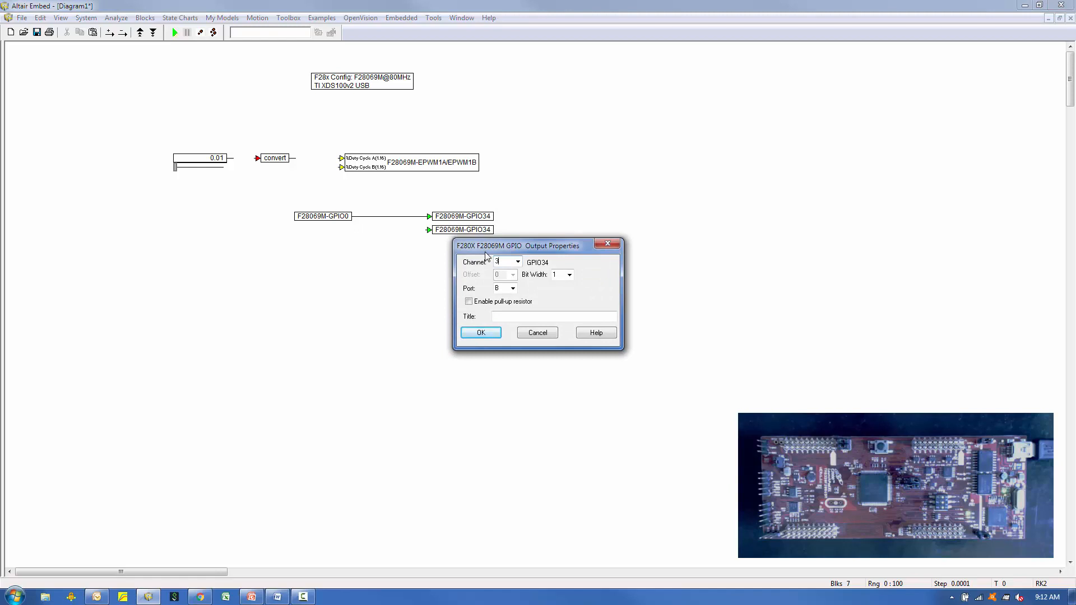
{"action": "type", "text": "9"}
{"action": "left_click", "coordinate": [481, 332]}
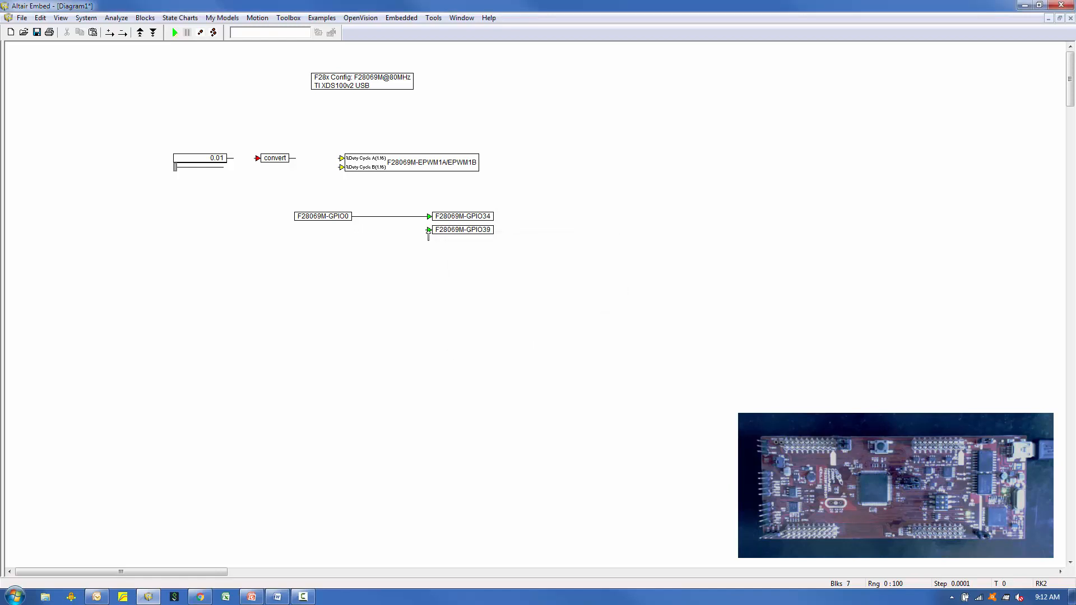
Wire GPIO0 to the GPIO39 output as well, and wire the slider through the convert block to the ePWM's Duty Cycle A input
{"action": "left_click_drag", "start_coordinate": [428, 234], "coordinate": [378, 230]}
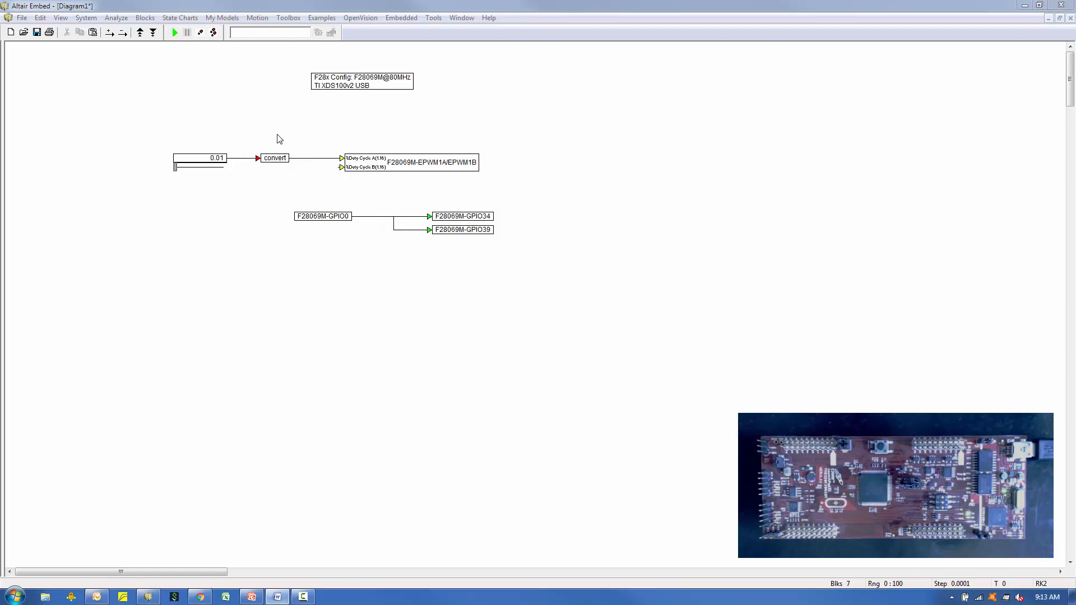
Group the convert, ePWM and three GPIO blocks into a compound block named PWM LED Control
{"action": "left_click_drag", "start_coordinate": [277, 134], "coordinate": [566, 298]}
{"action": "right_click", "coordinate": [429, 162]}
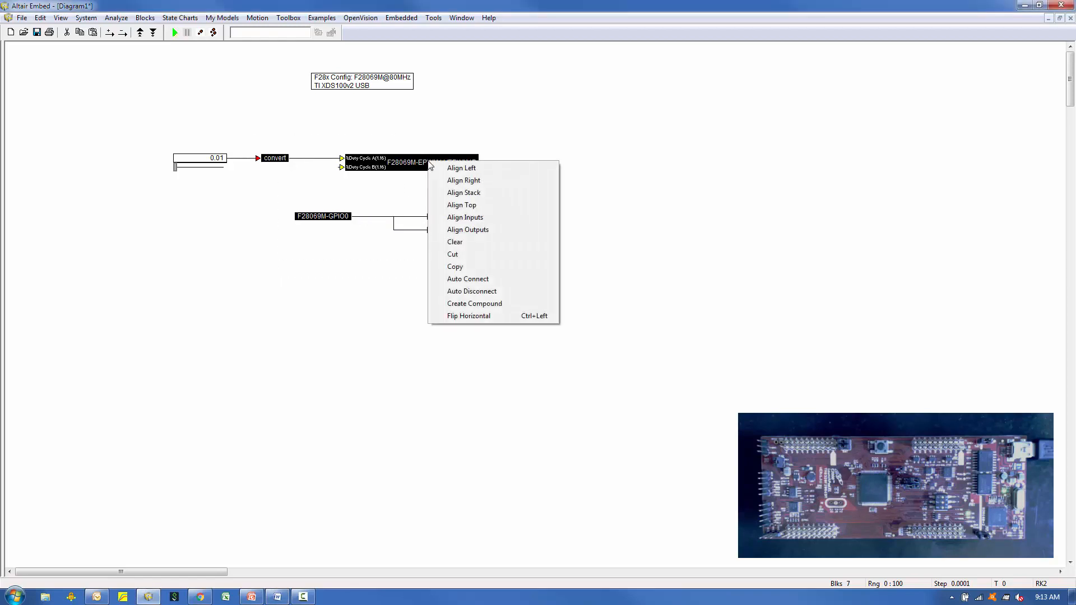
{"action": "left_click", "coordinate": [471, 304]}
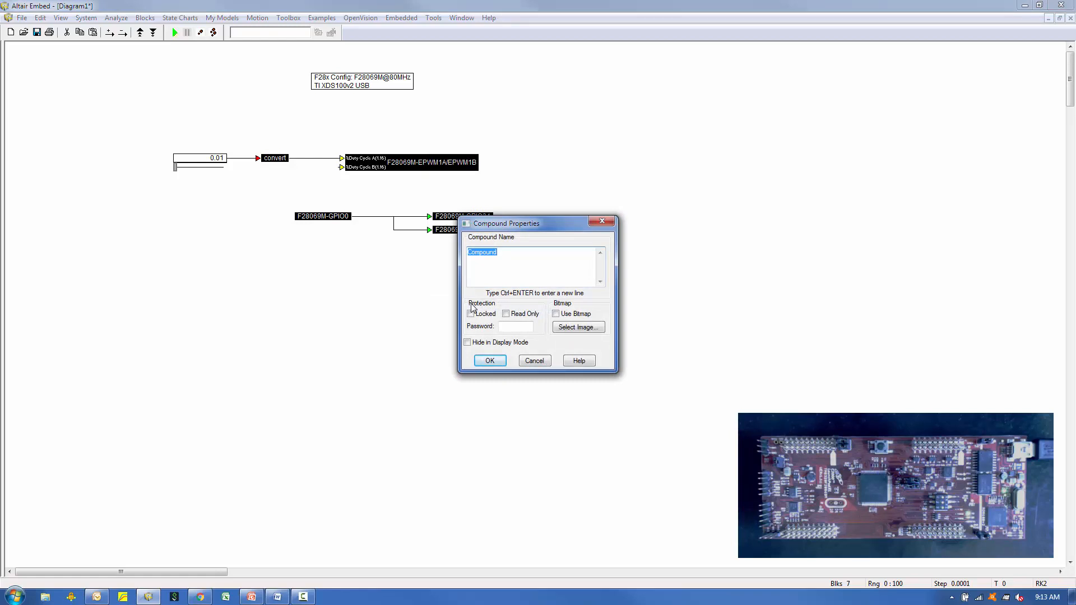
{"action": "type", "text": "PWM LED Control"}
{"action": "left_click", "coordinate": [490, 362]}
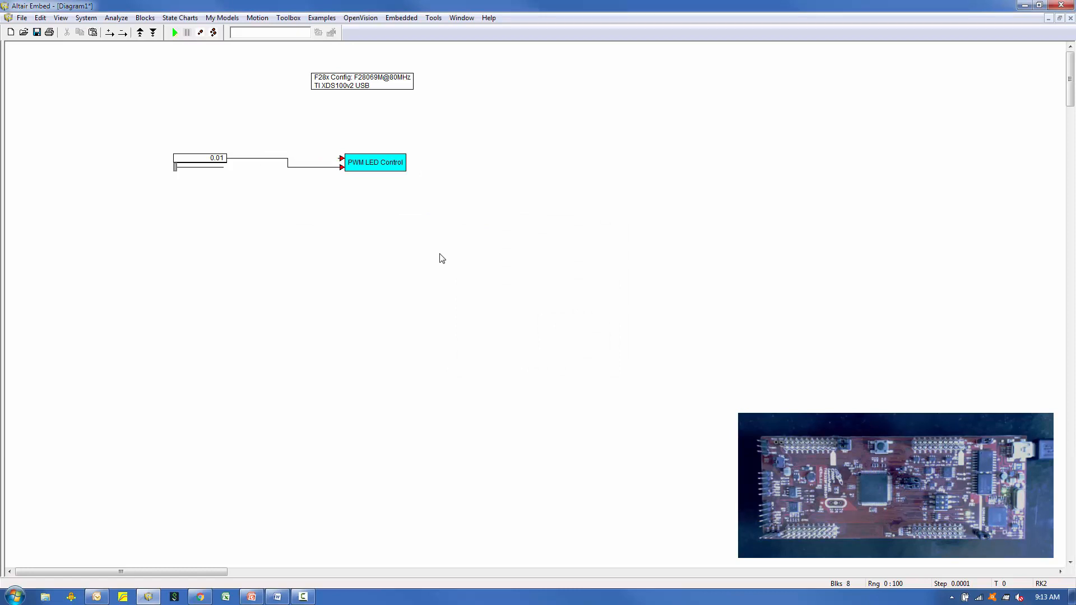
Inside the compound, disconnect the wires from both input pins and connect the upper input pin to the convert block
{"action": "right_click", "coordinate": [379, 159]}
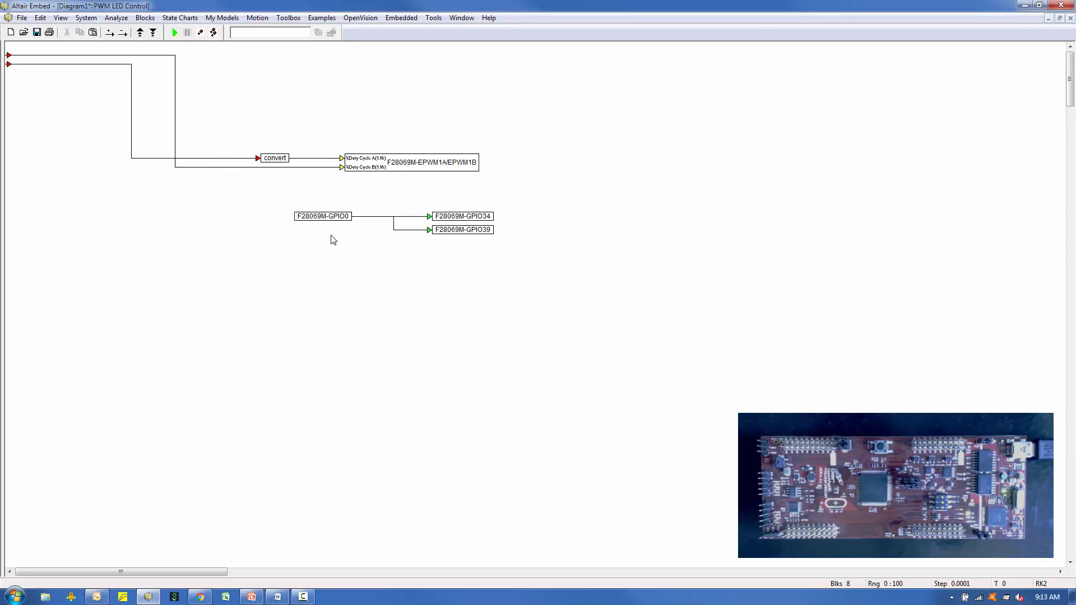
{"action": "mouse_move", "coordinate": [340, 171]}
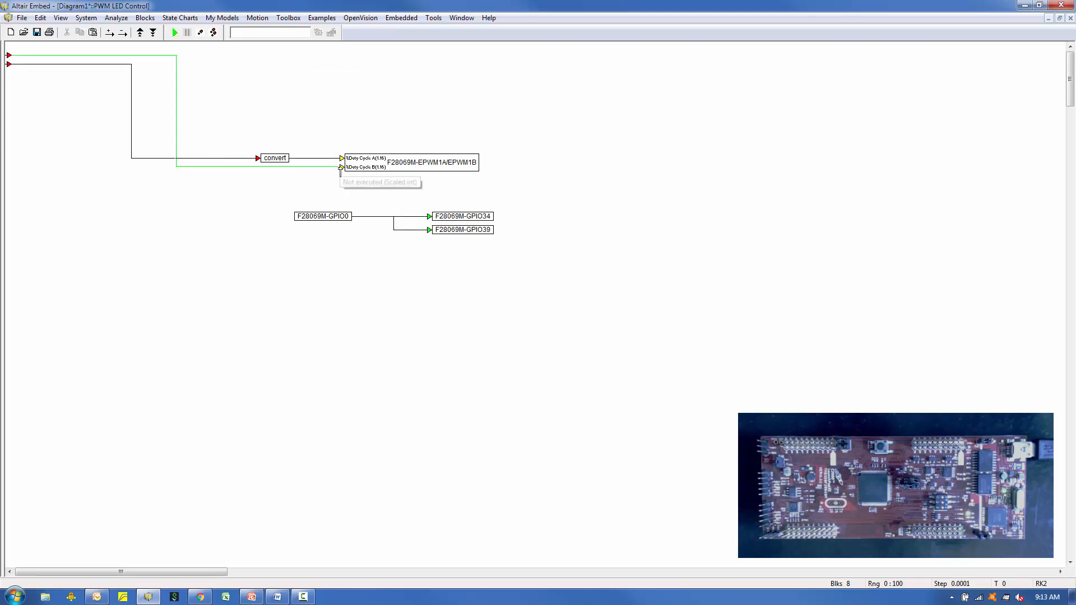
{"action": "left_click_drag", "start_coordinate": [340, 169], "coordinate": [236, 123]}
{"action": "left_click", "coordinate": [258, 161]}
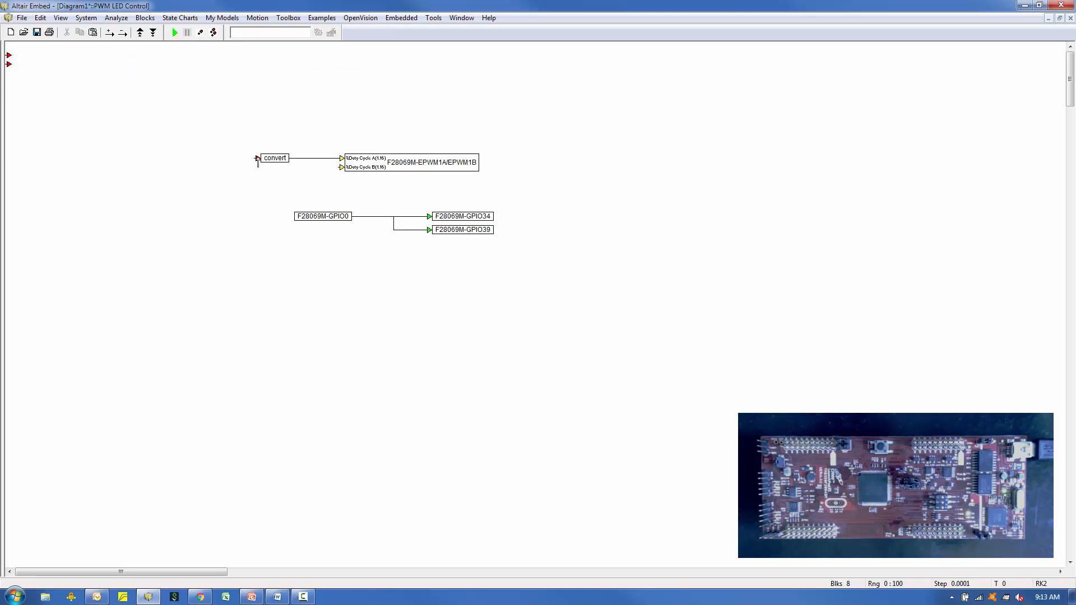
{"action": "left_click_drag", "start_coordinate": [258, 159], "coordinate": [10, 55]}
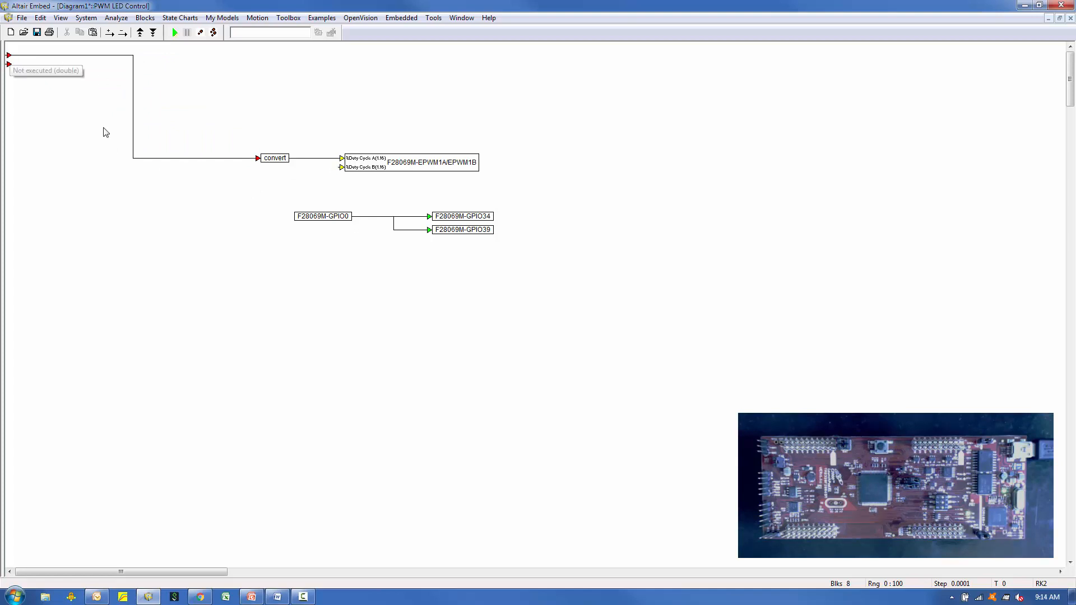
{"action": "right_click", "coordinate": [256, 222]}
{"action": "left_click", "coordinate": [256, 223]}
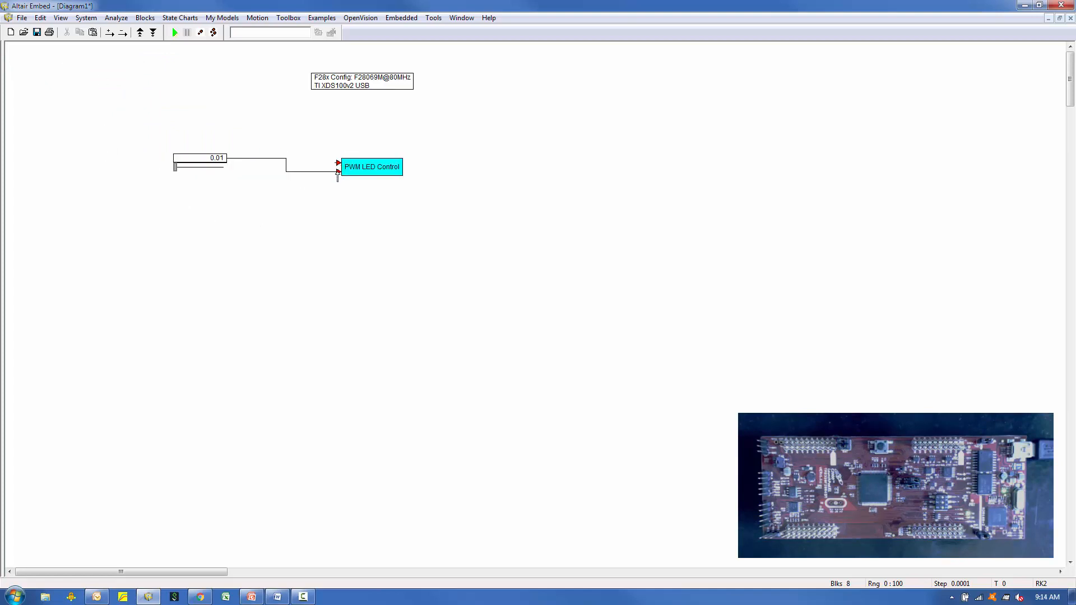
Reconnect the slider to the compound's upper input and remove the unused lower input pin
{"action": "mouse_move", "coordinate": [337, 172]}
{"action": "left_mouse_down"}
{"action": "mouse_move", "coordinate": [351, 161]}
{"action": "mouse_move", "coordinate": [334, 162]}
{"action": "left_mouse_up"}
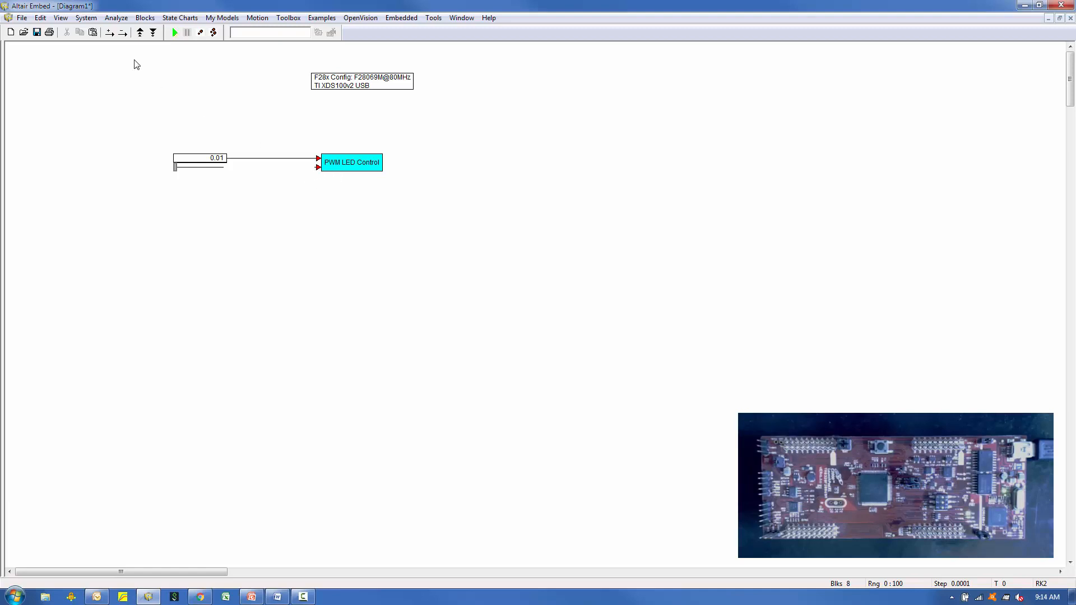
{"action": "left_click", "coordinate": [122, 35]}
{"action": "left_click", "coordinate": [318, 167]}
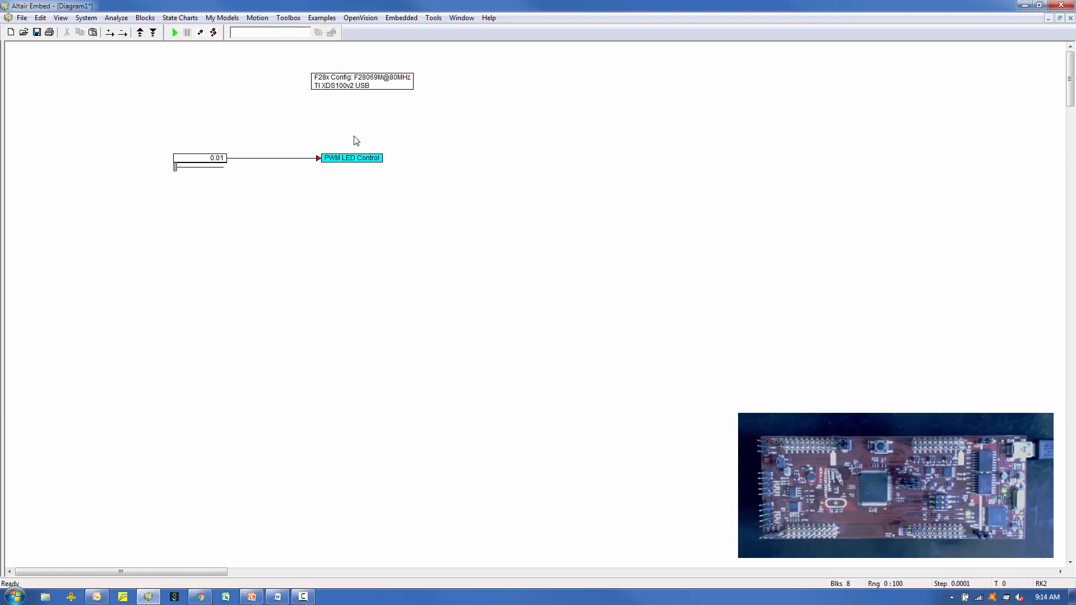
Add an output pin to the PWM LED Control compound and wire the convert block's output to it inside
{"action": "left_click", "coordinate": [109, 35]}
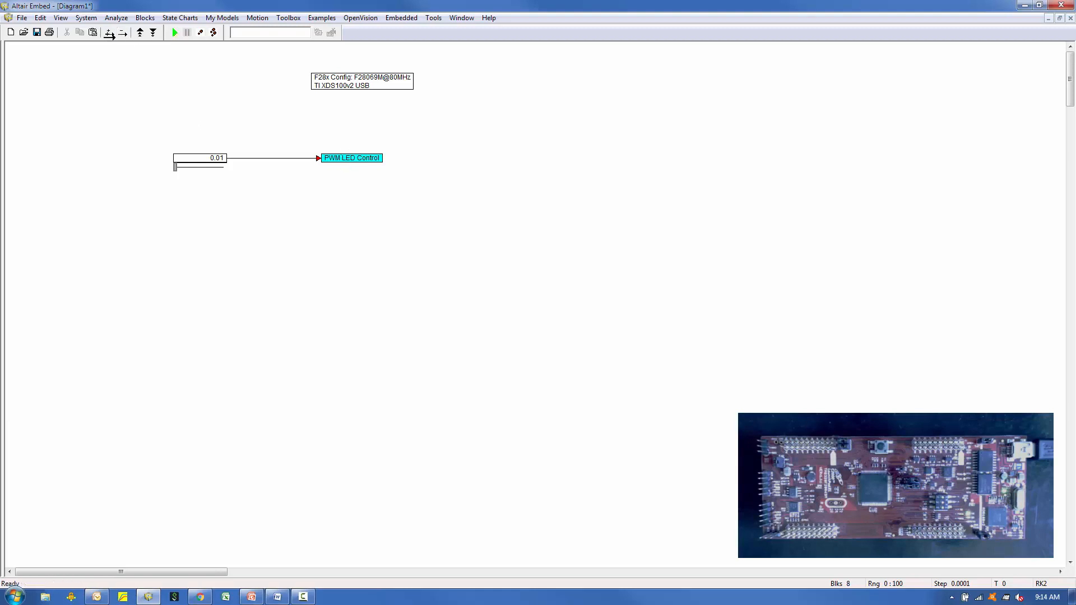
{"action": "right_click", "coordinate": [354, 157]}
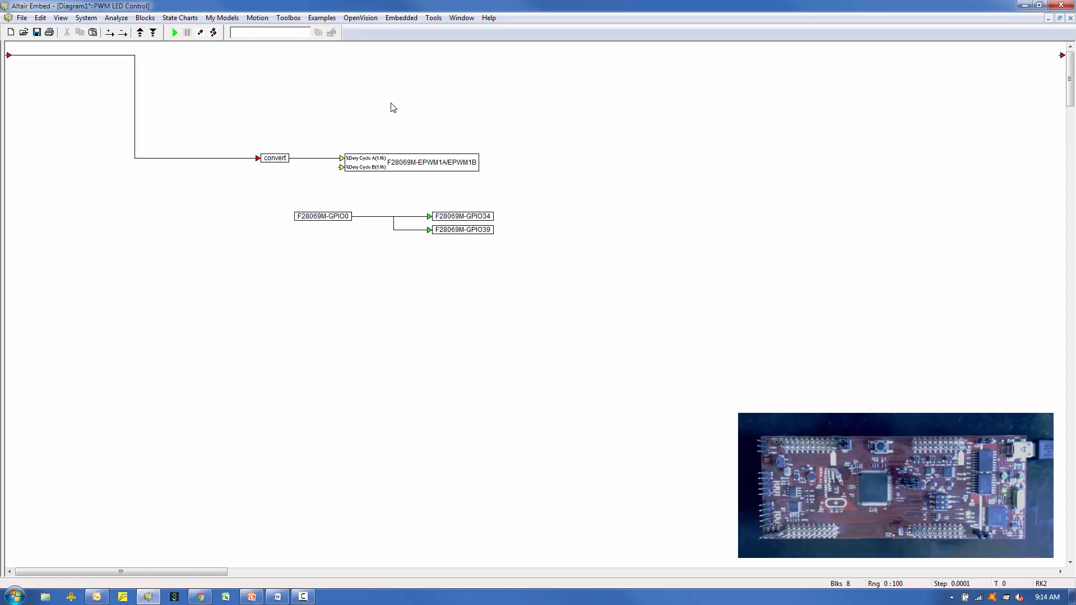
{"action": "left_click_drag", "start_coordinate": [1061, 56], "coordinate": [275, 122]}
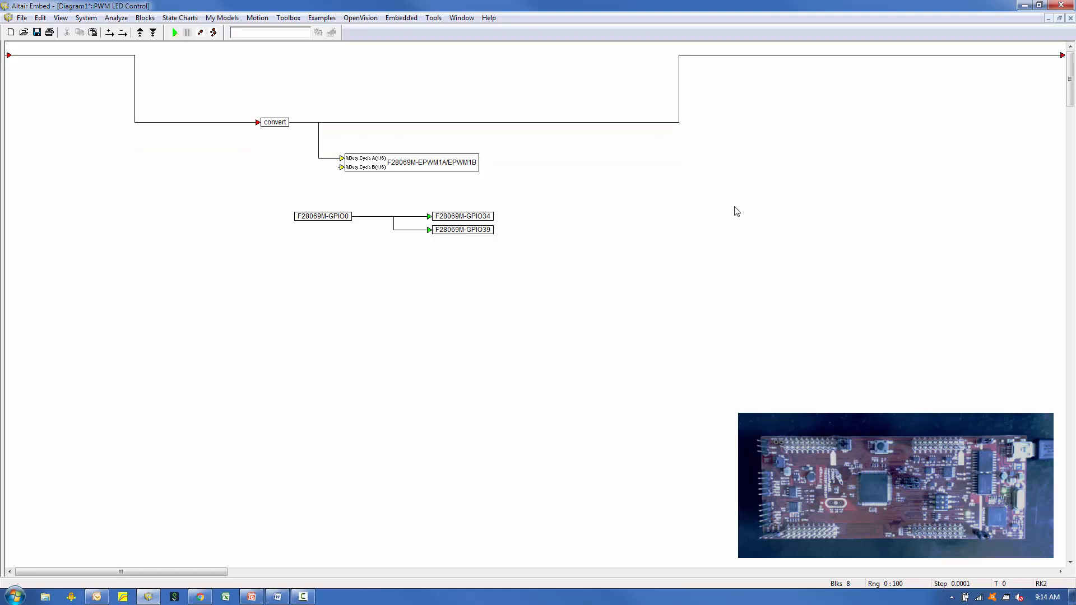
{"action": "right_click", "coordinate": [445, 308]}
{"action": "left_click", "coordinate": [442, 298]}
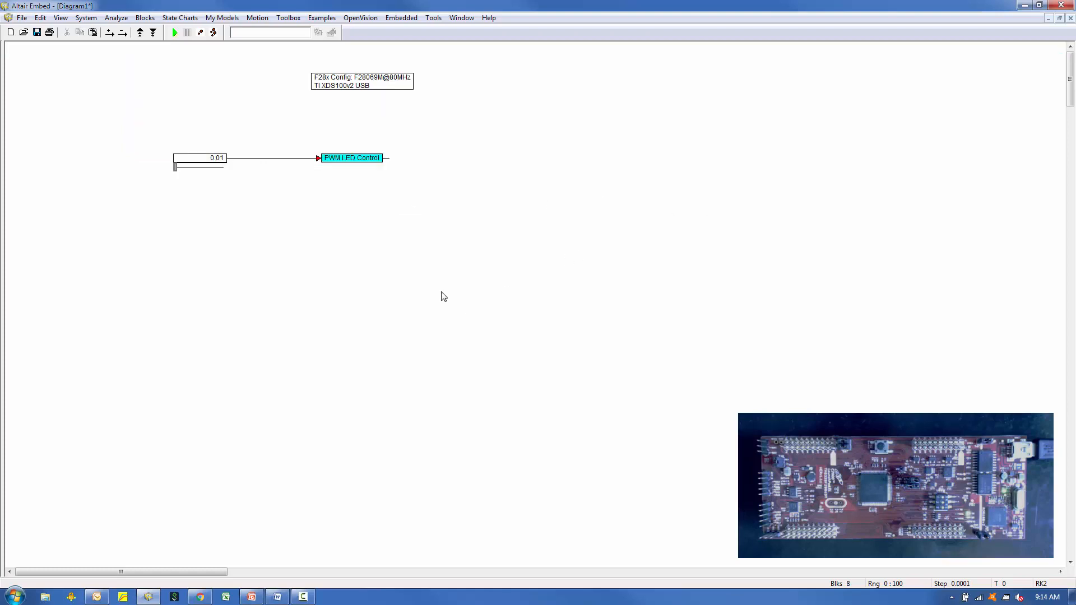
Place a plot block beside the PWM LED Control compound and wire the compound's output to its first input
{"action": "left_click", "coordinate": [145, 18]}
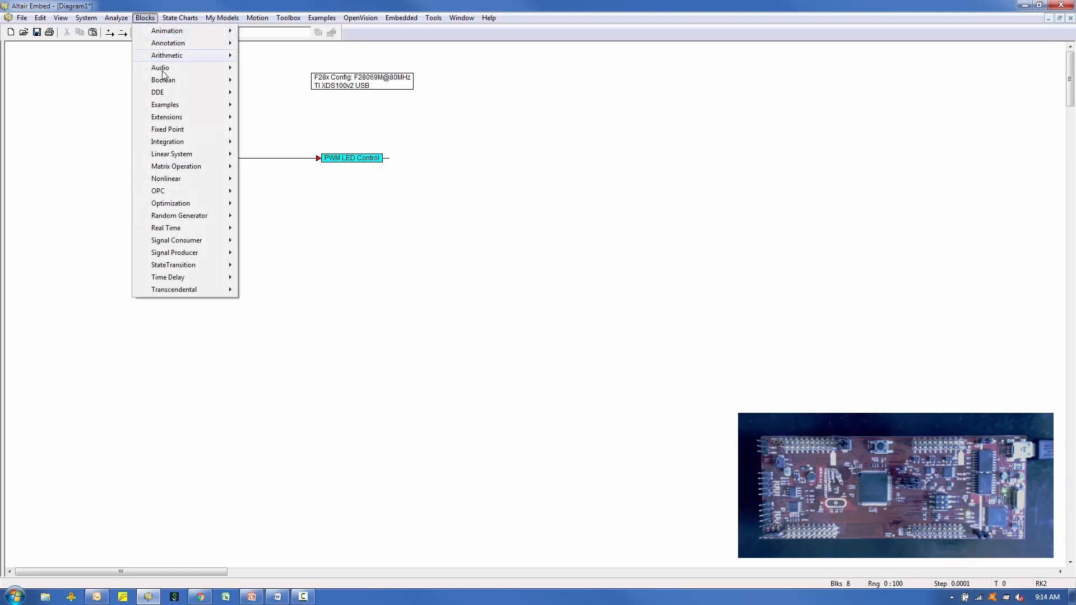
{"action": "mouse_move", "coordinate": [196, 245]}
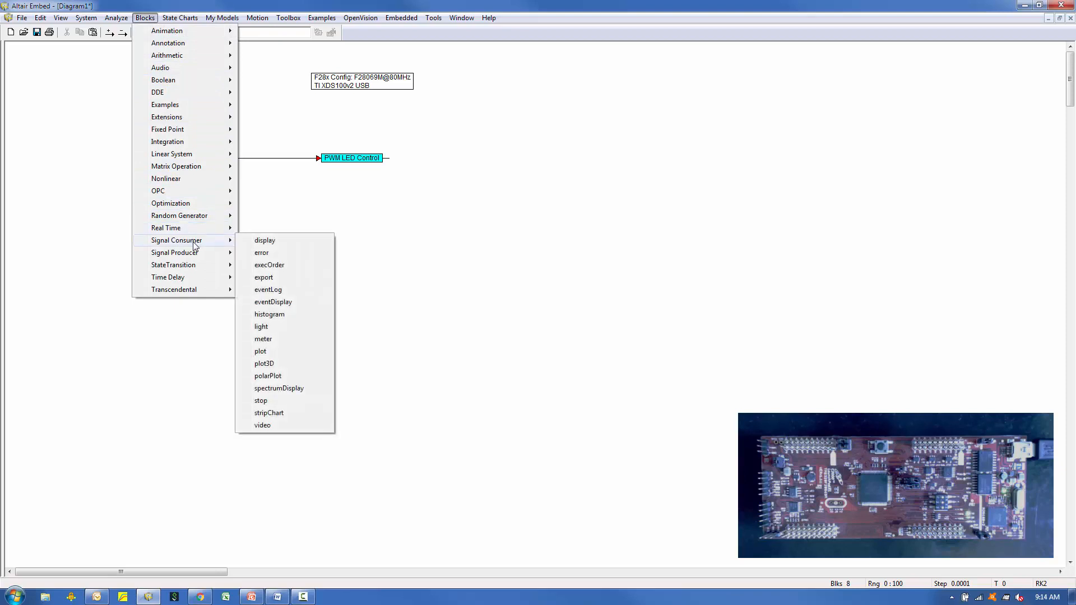
{"action": "left_click", "coordinate": [298, 353]}
{"action": "left_click", "coordinate": [425, 162]}
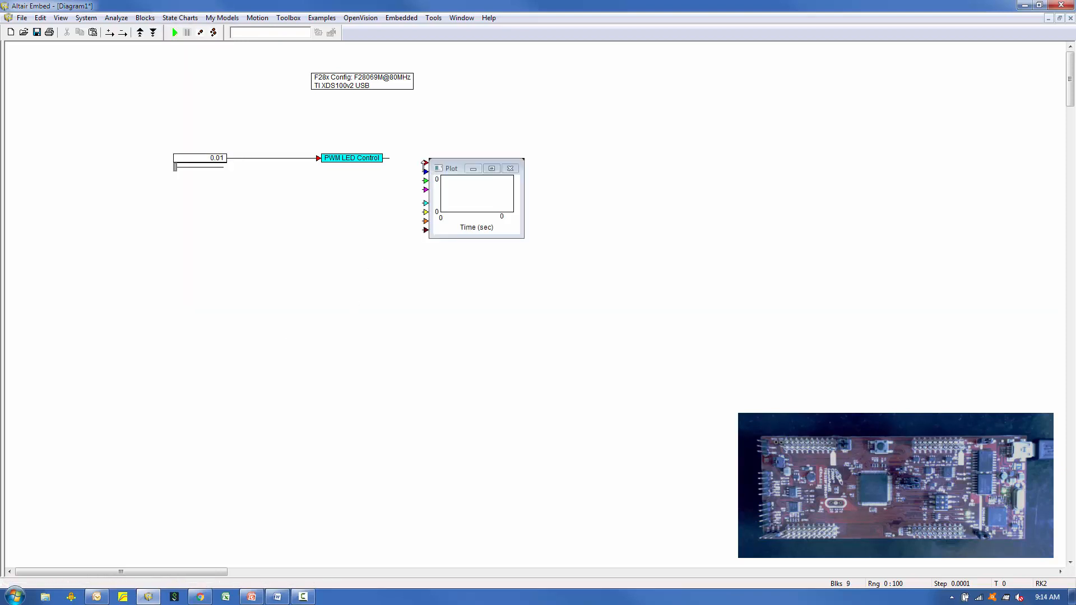
{"action": "left_click_drag", "start_coordinate": [416, 163], "coordinate": [389, 158]}
{"action": "left_click_drag", "start_coordinate": [454, 187], "coordinate": [484, 185]}
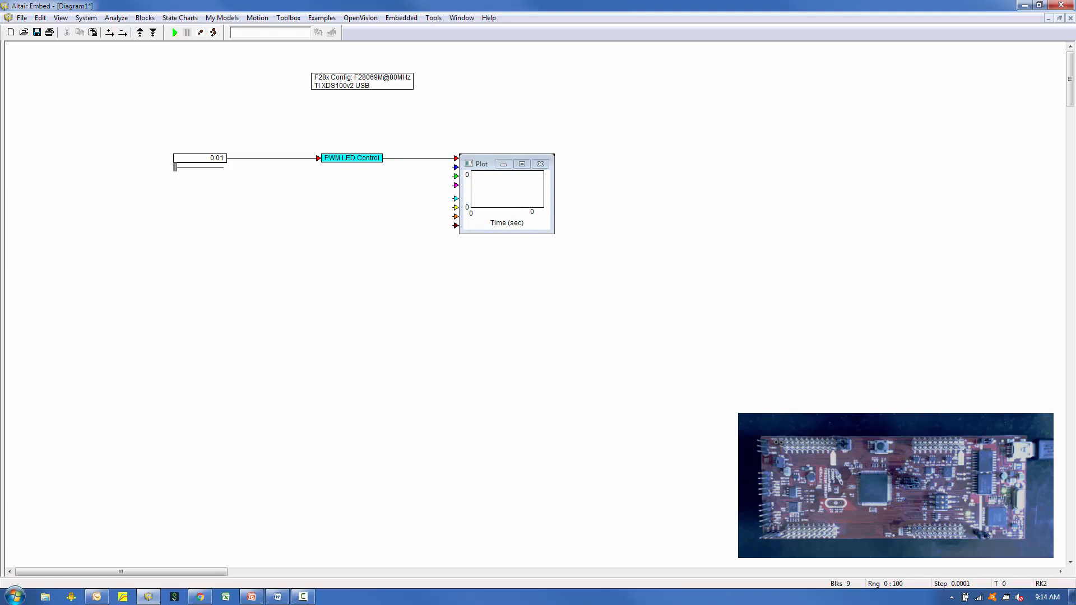
Save the diagram under the file name "PWM control of LEDs"
{"action": "left_click", "coordinate": [22, 17]}
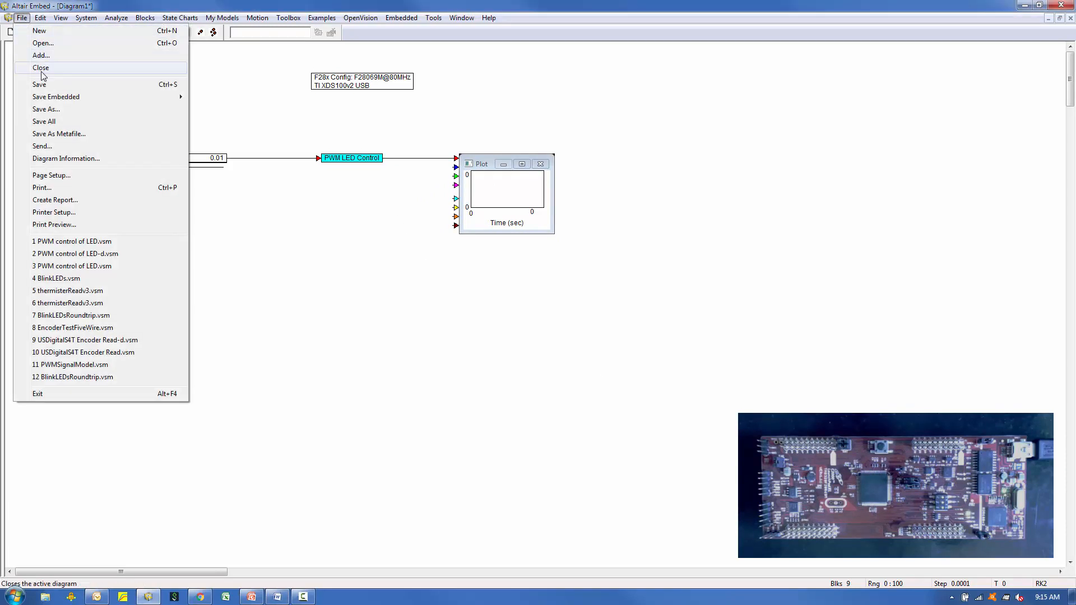
{"action": "left_click", "coordinate": [47, 109]}
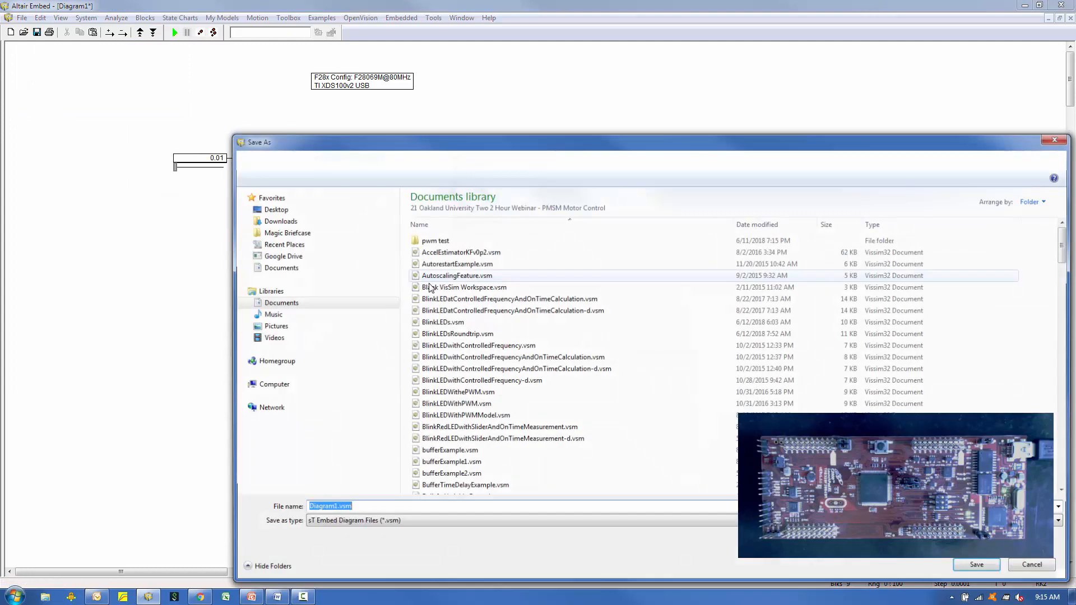
{"action": "type", "text": "P"}
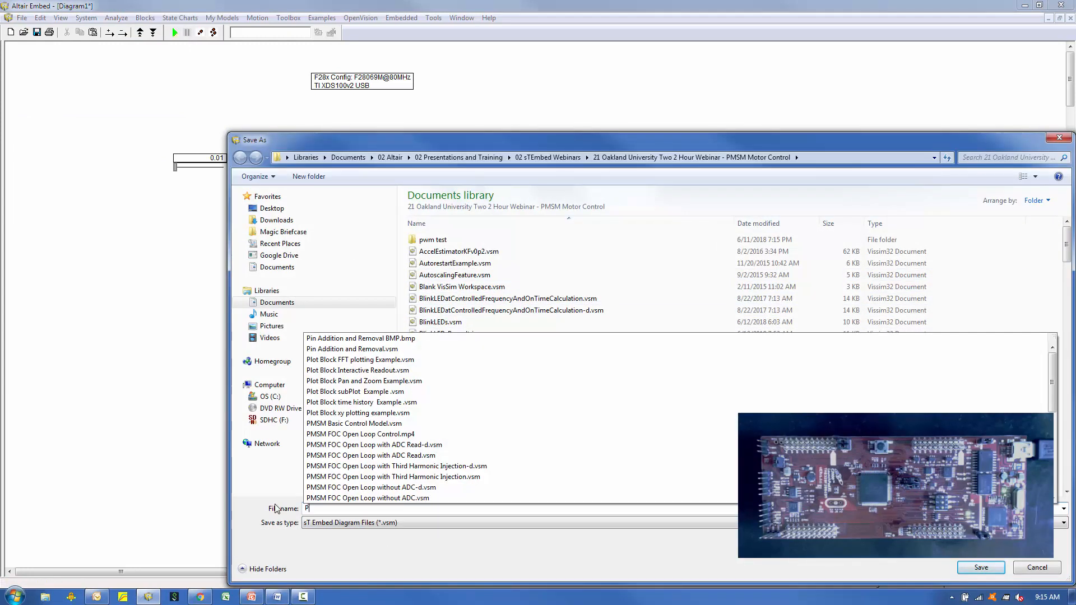
{"action": "type", "text": "WM control"}
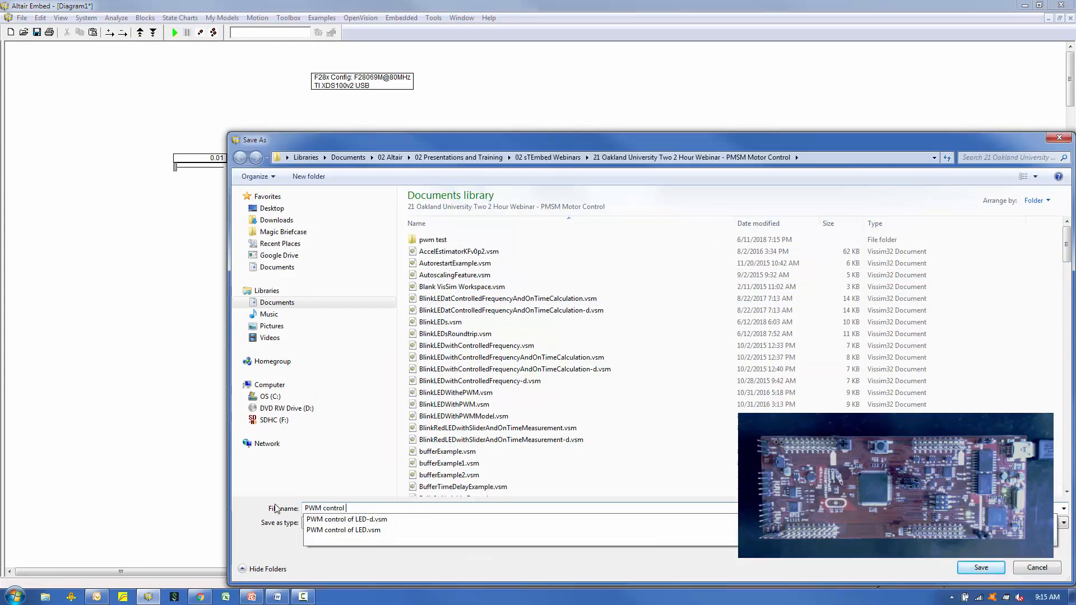
{"action": "type", "text": " of LEDs"}
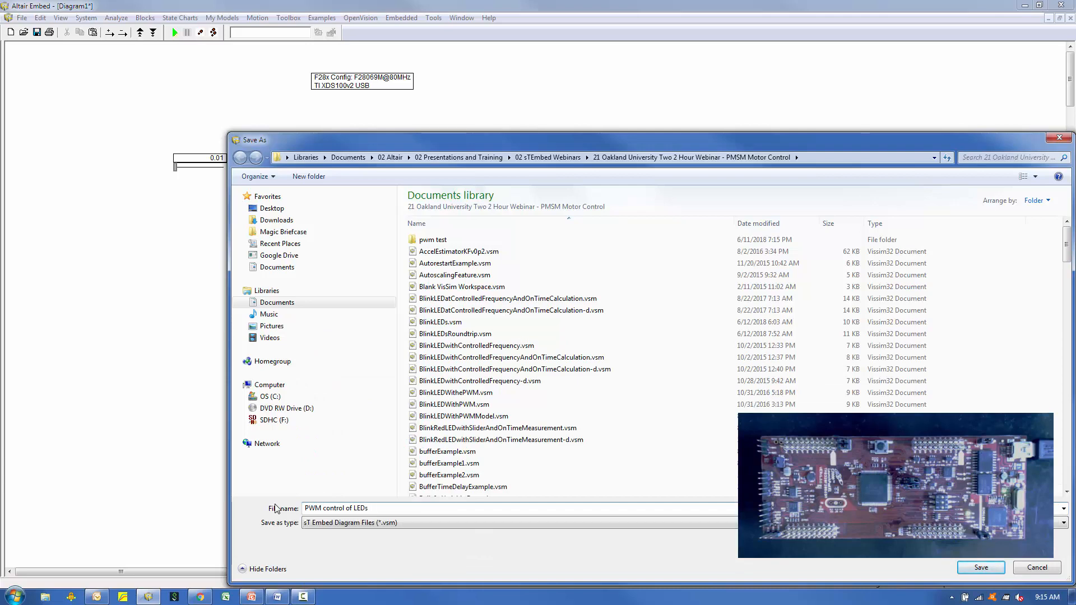
{"action": "key", "text": "Return"}
Compile code for the PWM LED Control compound, using its edge pins for data exchange and ignoring the GPIO0 pin conflict
{"action": "left_click_drag", "start_coordinate": [355, 143], "coordinate": [399, 175]}
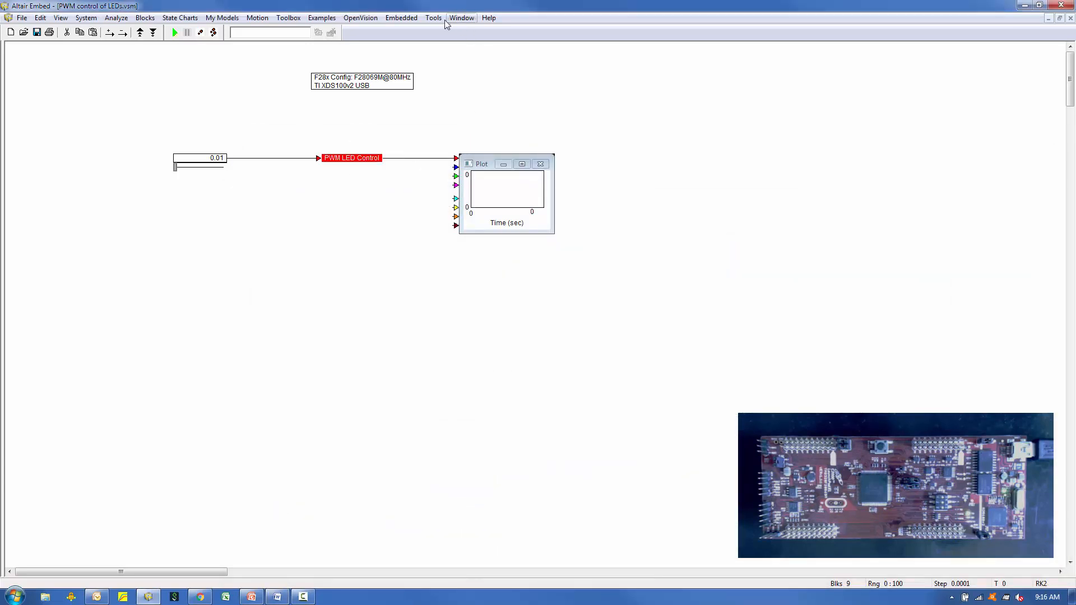
{"action": "left_click", "coordinate": [429, 19]}
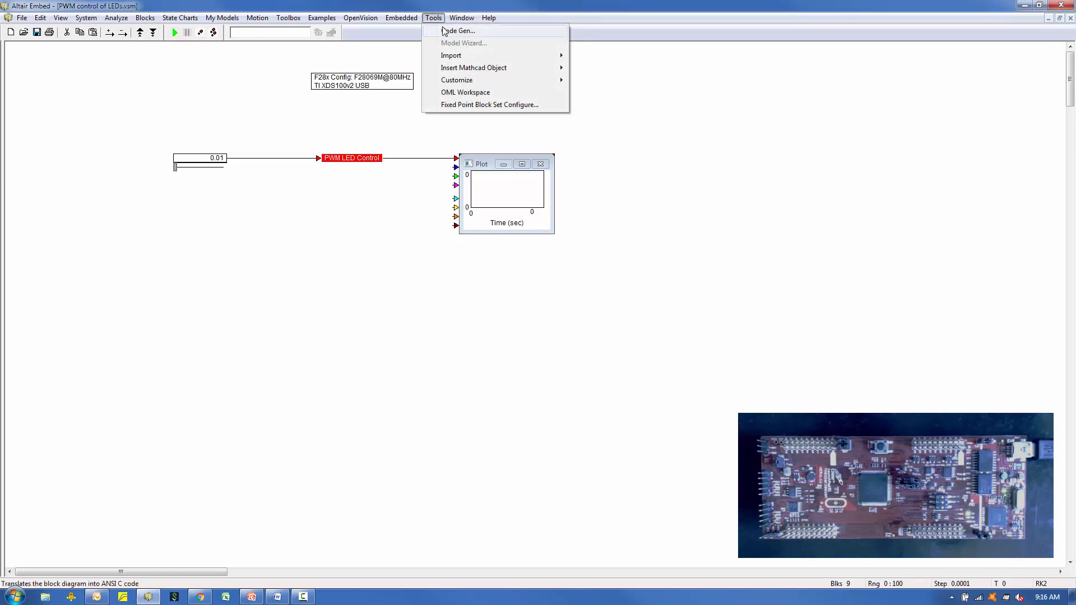
{"action": "left_click", "coordinate": [454, 31]}
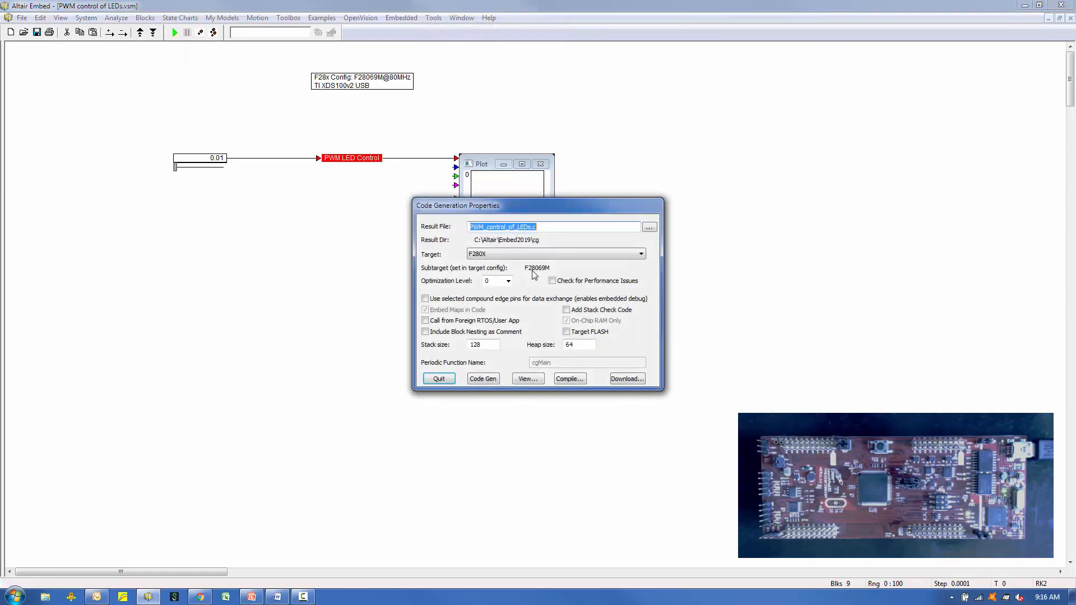
{"action": "left_click", "coordinate": [456, 300]}
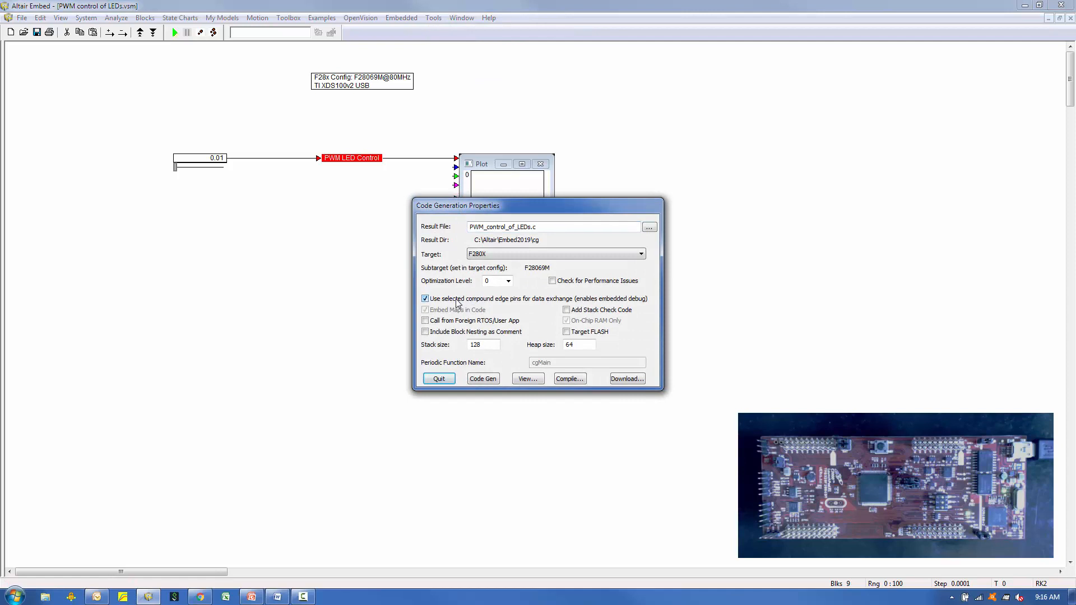
{"action": "left_click", "coordinate": [569, 379]}
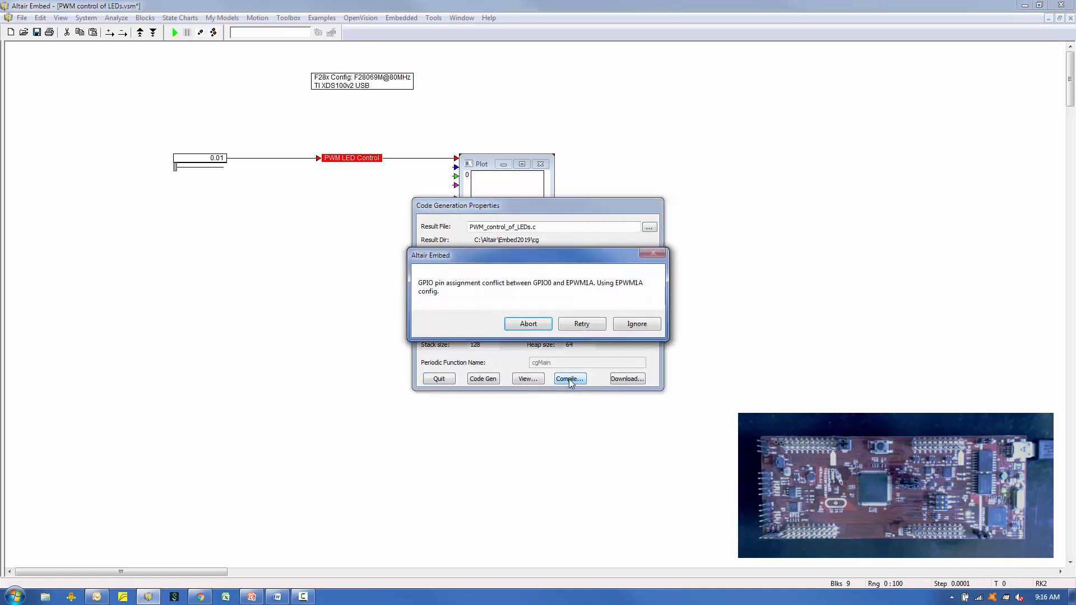
{"action": "left_click", "coordinate": [634, 325]}
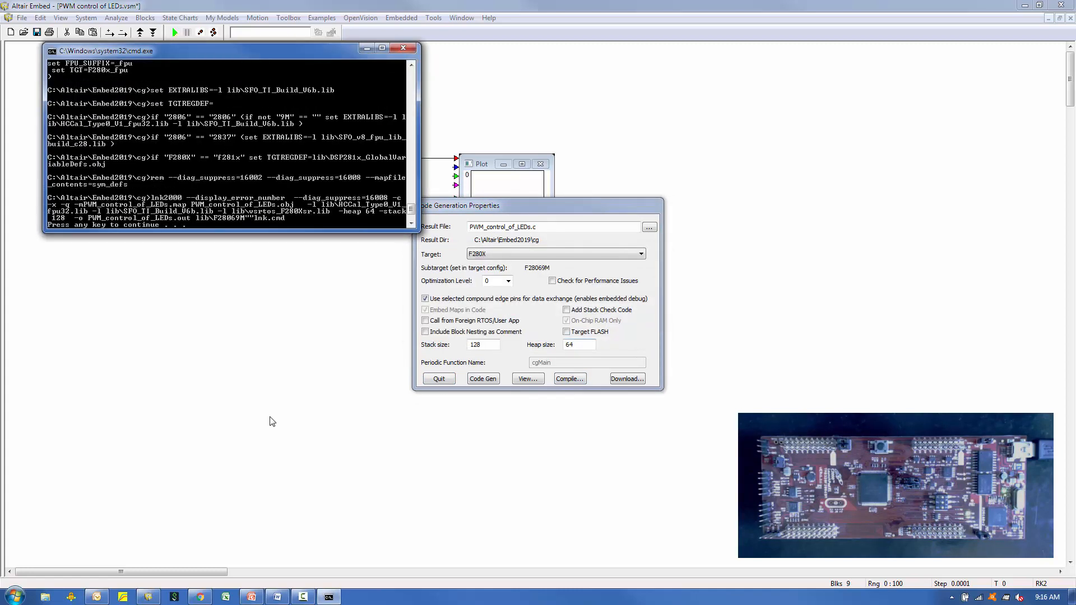
Dismiss the finished compile console and close the code generation properties
{"action": "key", "text": "Return"}
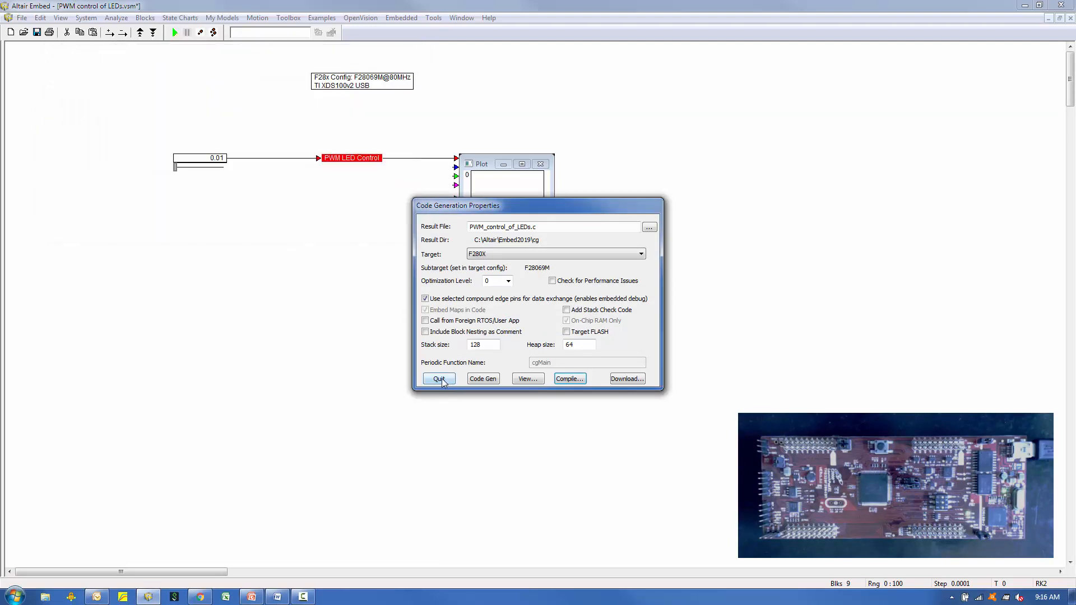
{"action": "left_click", "coordinate": [439, 379]}
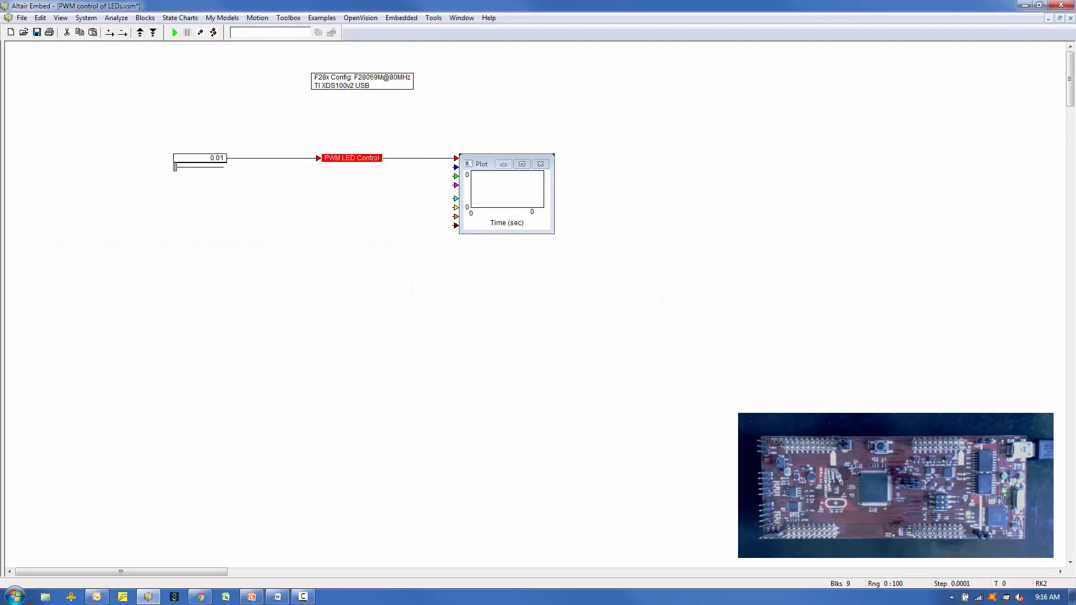
{"action": "key", "text": "alt+Tab"}
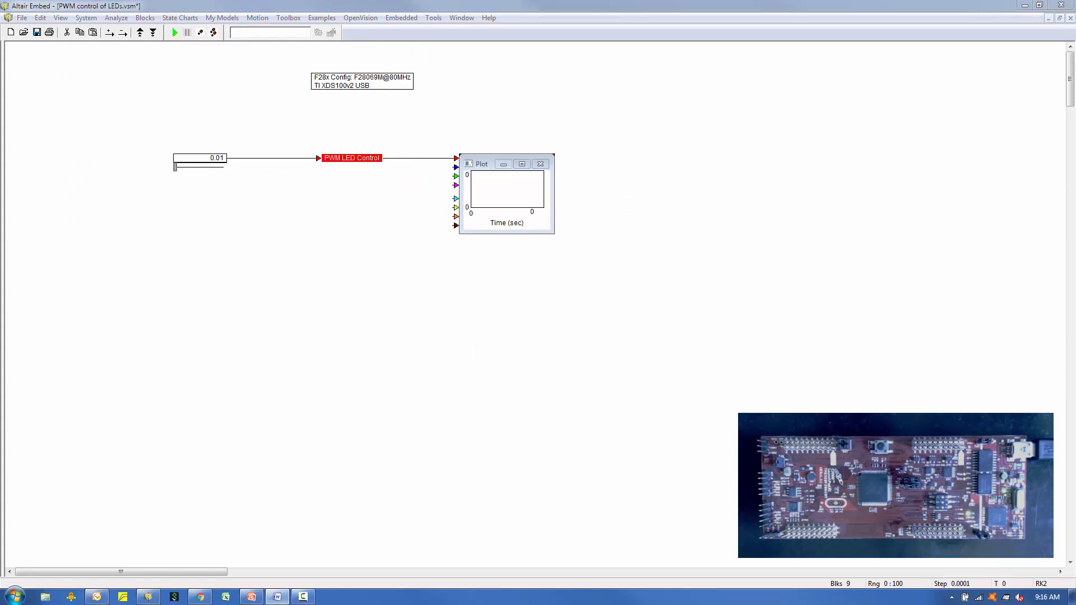
{"action": "left_click", "coordinate": [525, 371]}
{"action": "key", "text": "alt+Tab"}
{"action": "left_click", "coordinate": [449, 380]}
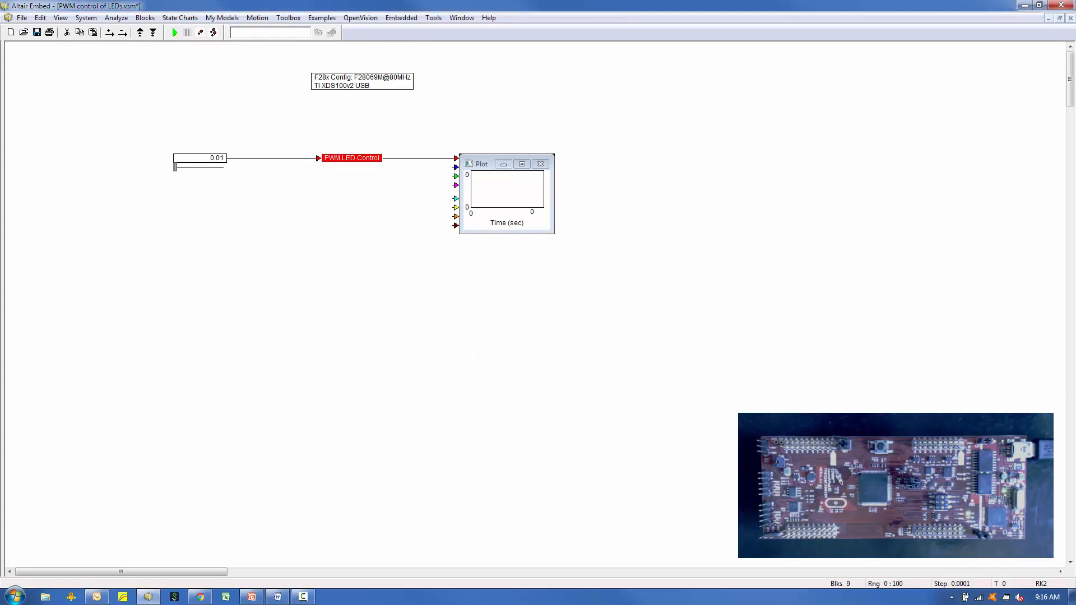
{"action": "key", "text": "alt+Tab"}
{"action": "left_click", "coordinate": [474, 379]}
{"action": "key", "text": "alt+Tab"}
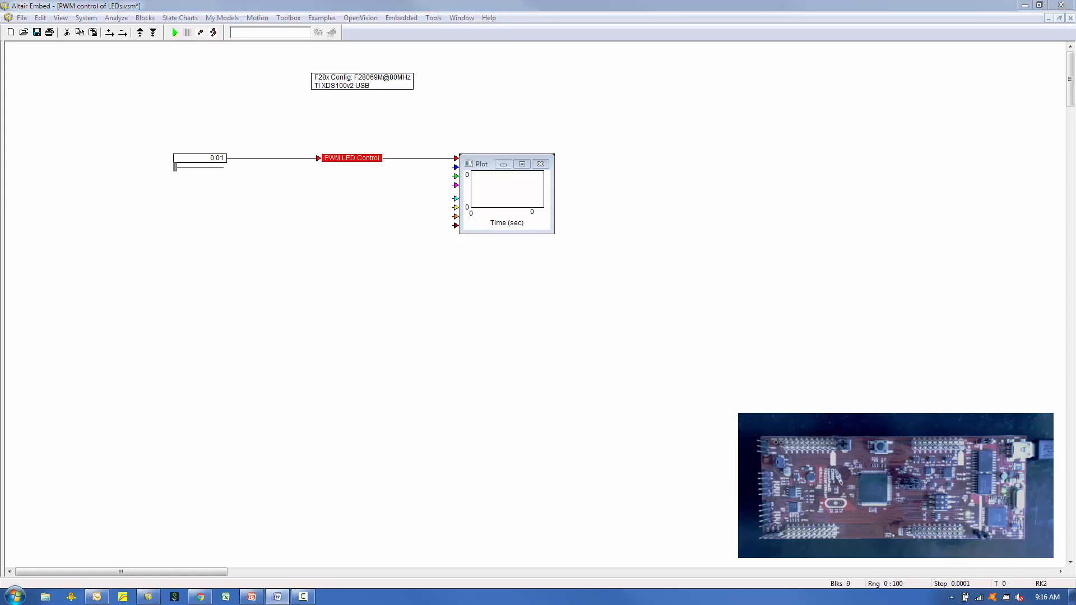
Place a Piccolo Target Interface block directly below the PWM LED Control compound
{"action": "left_click", "coordinate": [457, 128]}
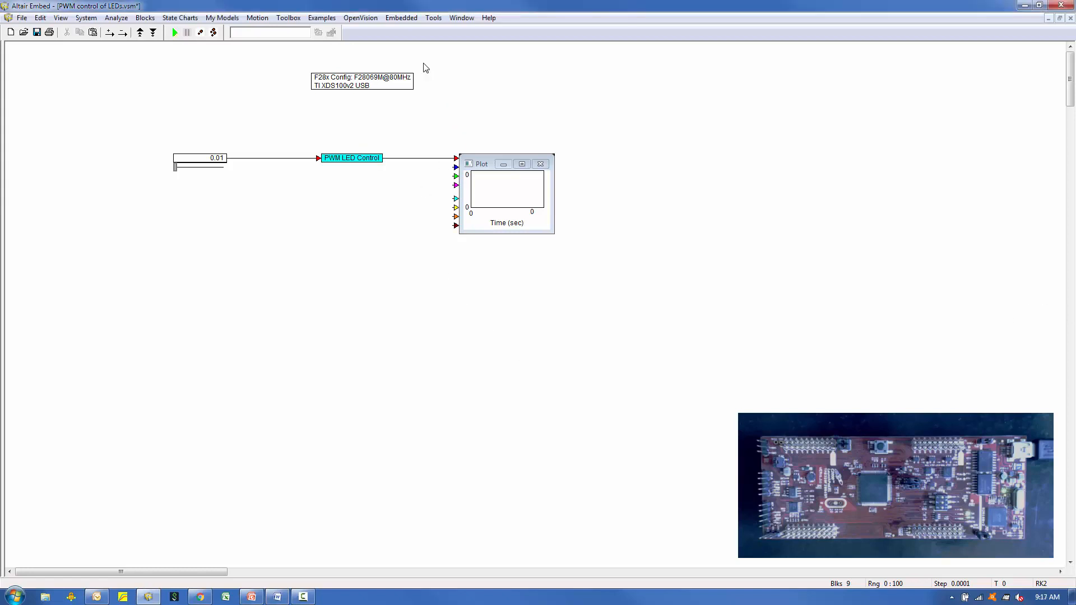
{"action": "left_click", "coordinate": [402, 21]}
{"action": "mouse_move", "coordinate": [477, 145]}
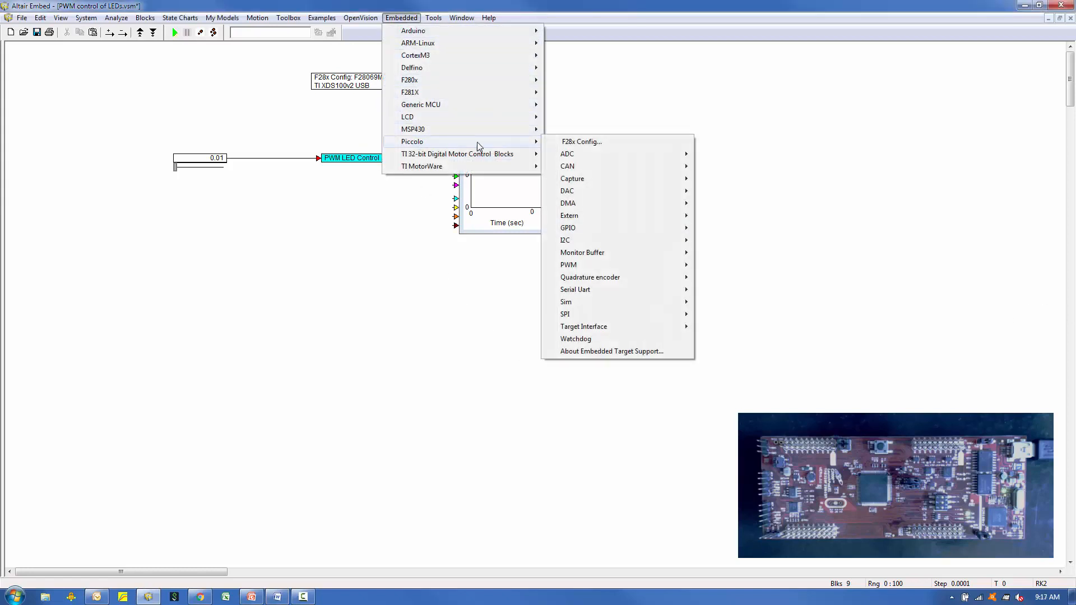
{"action": "mouse_move", "coordinate": [611, 328]}
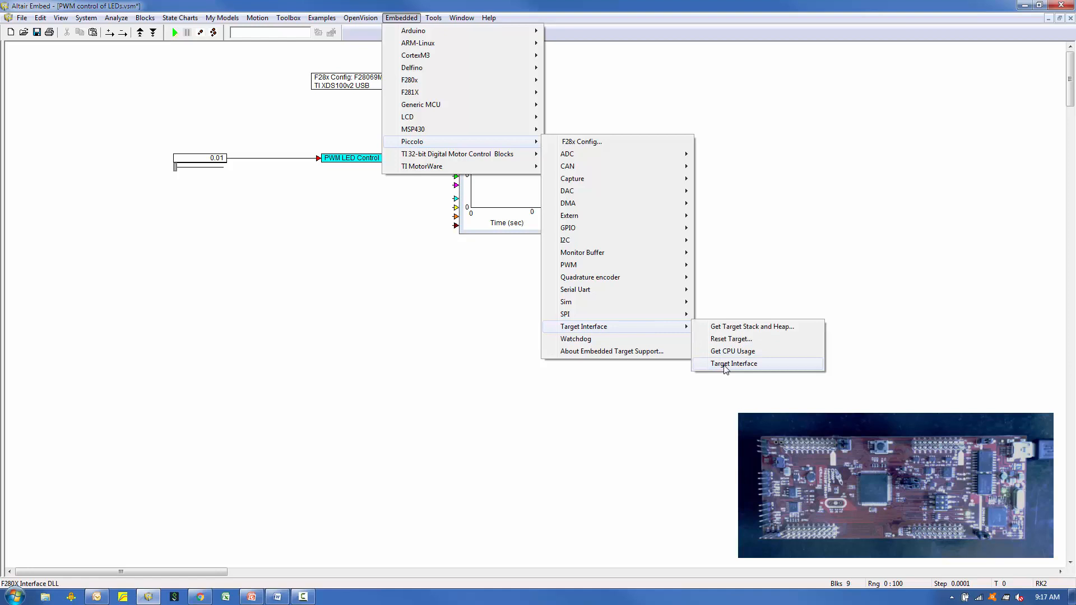
{"action": "left_click", "coordinate": [729, 364]}
{"action": "left_click", "coordinate": [325, 184]}
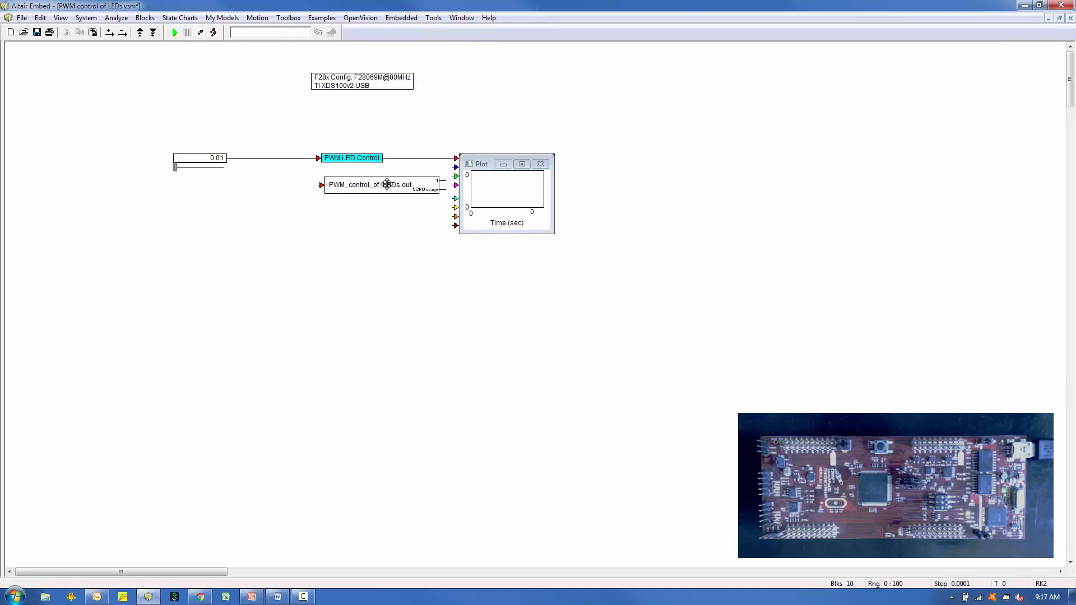
{"action": "left_click_drag", "start_coordinate": [386, 183], "coordinate": [360, 188]}
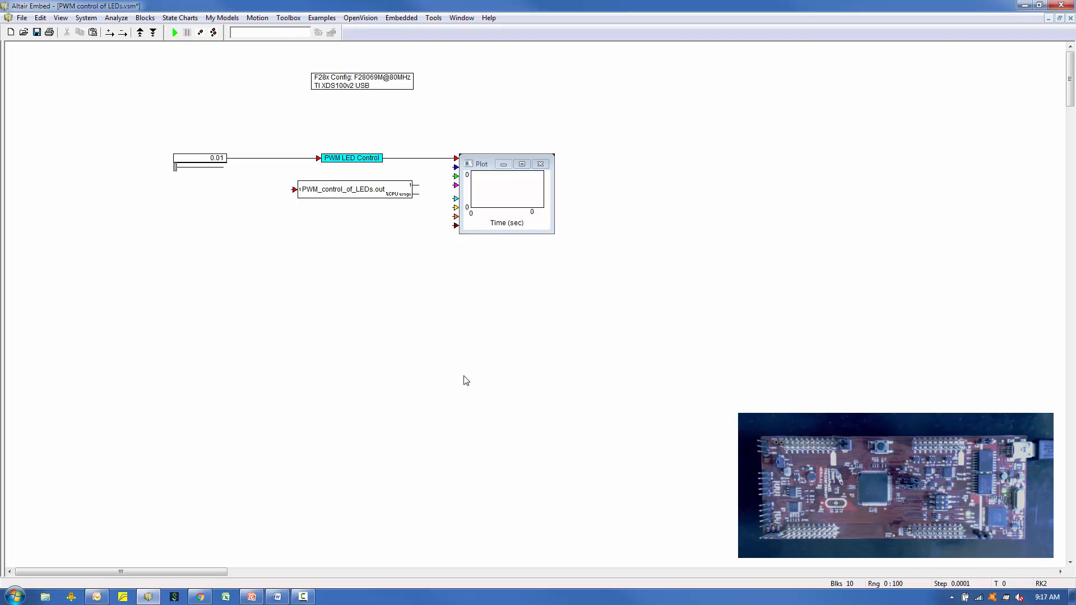
Check the target execution file and sample rate in the target interface block's properties
{"action": "double_click", "coordinate": [348, 188]}
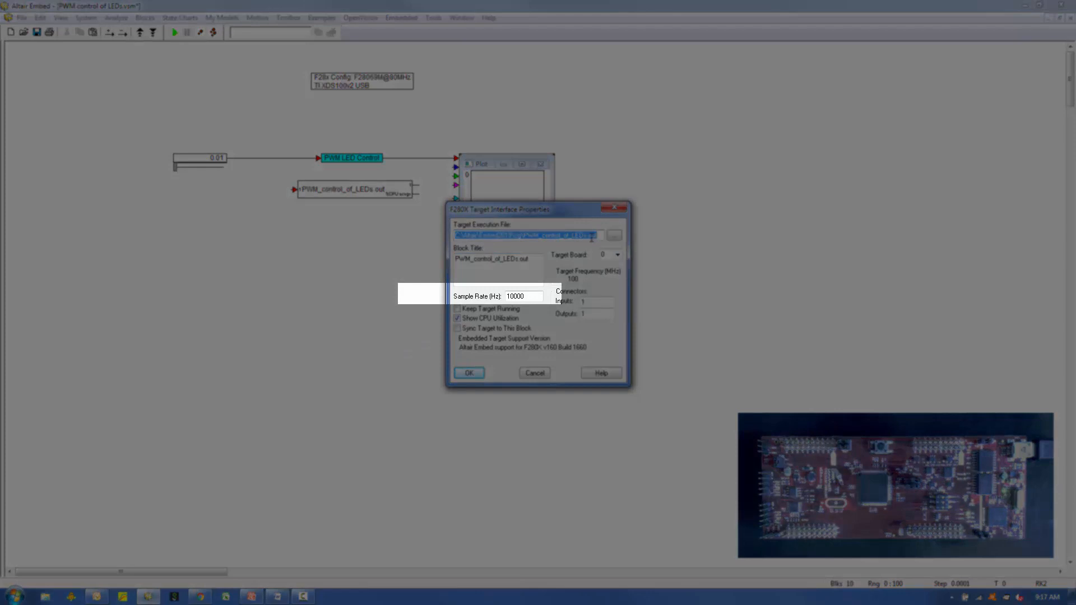
{"action": "left_click", "coordinate": [533, 295]}
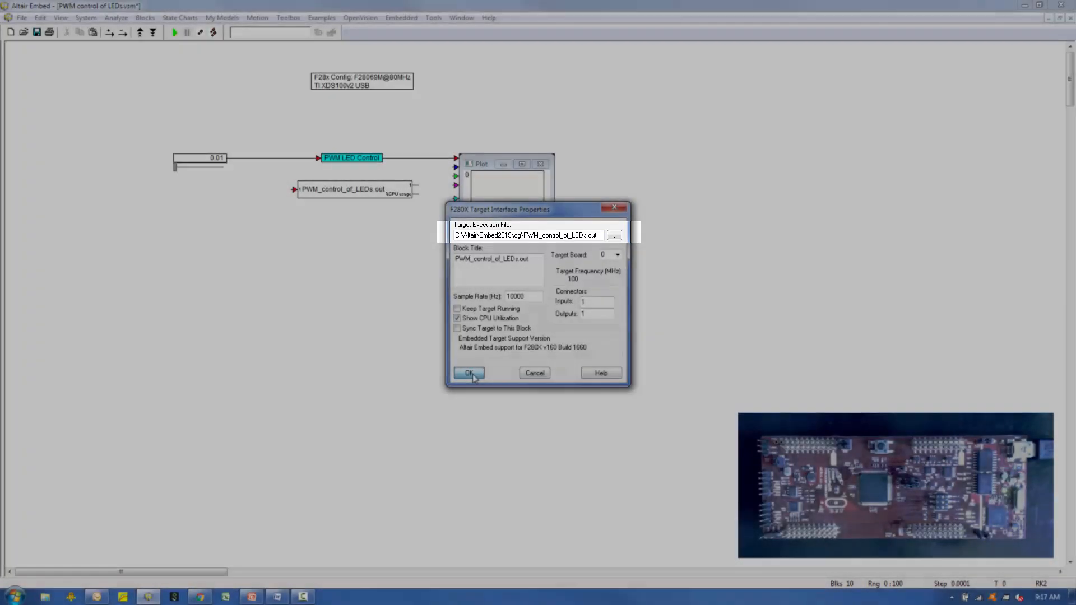
{"action": "left_click", "coordinate": [473, 375]}
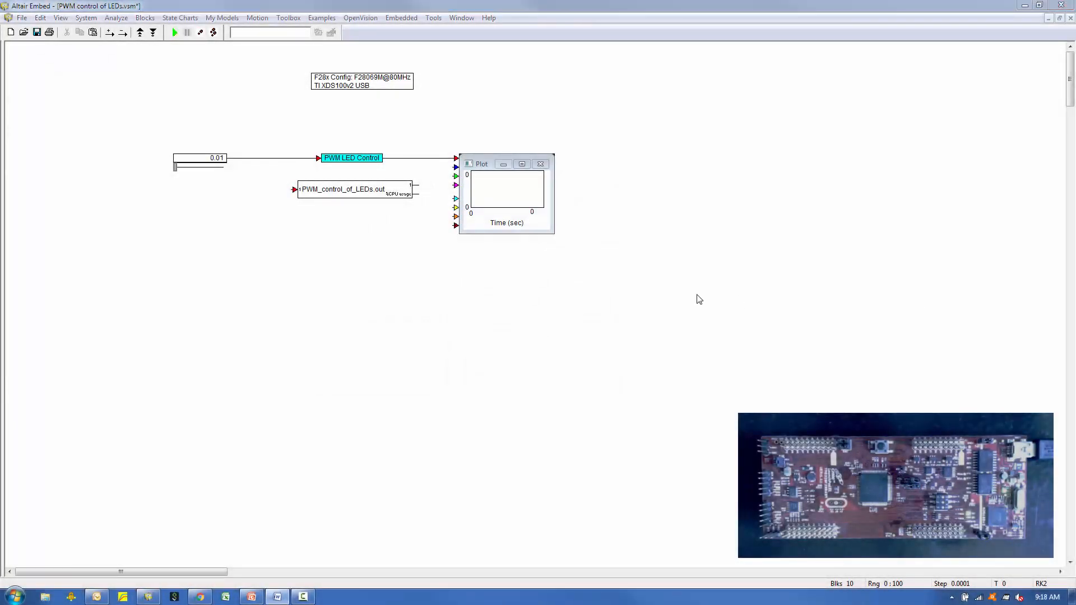
Wire the slider to the target interface block's input and reroute the plot's first input to that block's first output
{"action": "left_click_drag", "start_coordinate": [295, 190], "coordinate": [234, 159]}
{"action": "left_click_drag", "start_coordinate": [456, 158], "coordinate": [415, 185]}
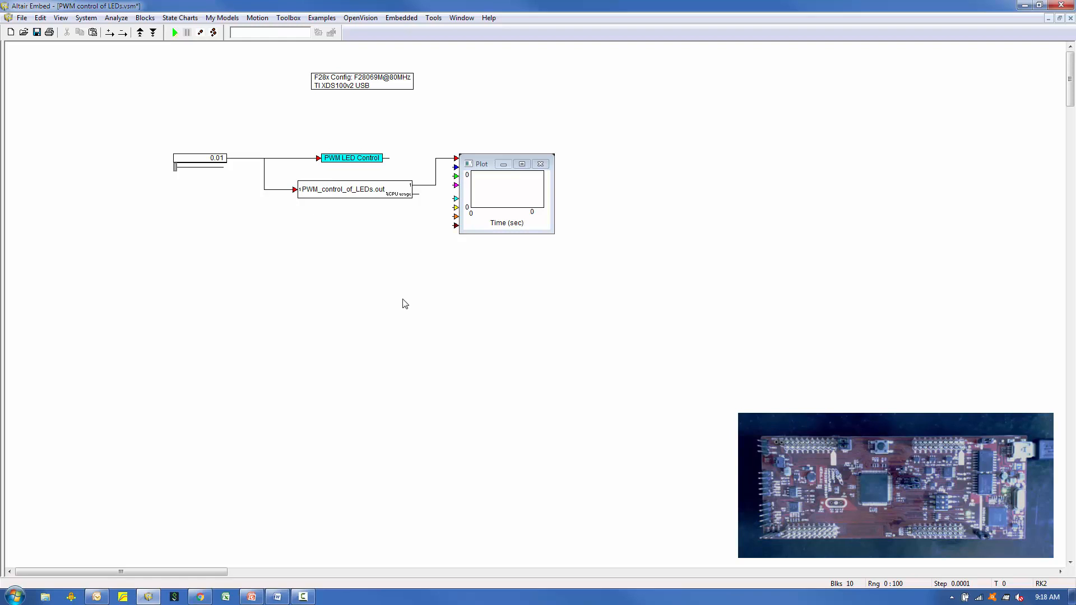
Set the simulation time step to 0.01 seconds in the system properties
{"action": "left_click", "coordinate": [89, 18]}
{"action": "left_click", "coordinate": [125, 93]}
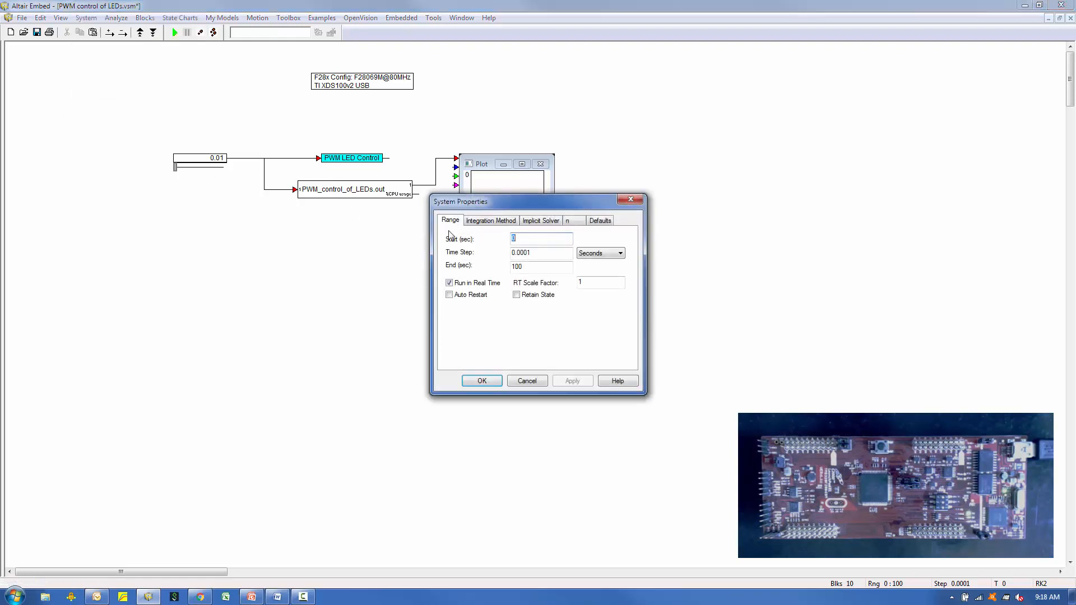
{"action": "left_click", "coordinate": [524, 253]}
{"action": "key", "text": "BackSpace"}
{"action": "key", "text": "BackSpace"}
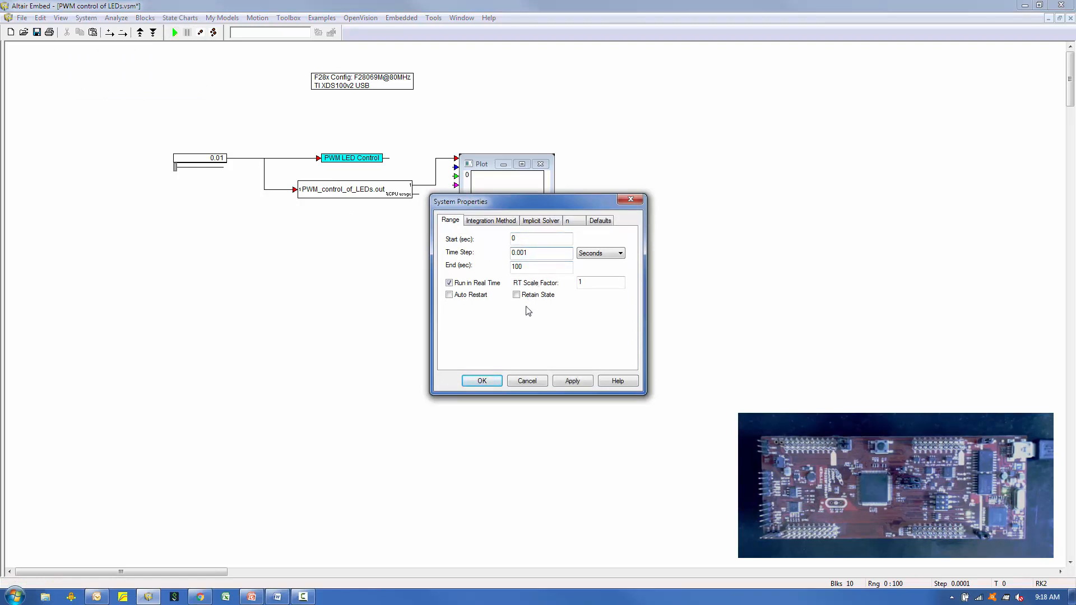
{"action": "left_click", "coordinate": [483, 381]}
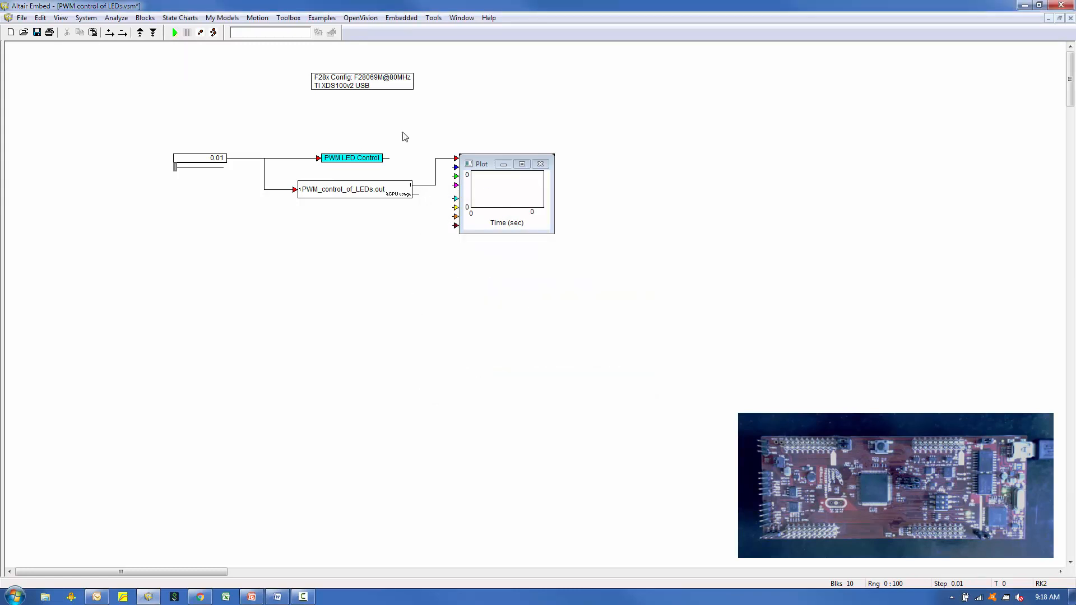
Delete the PWM LED Control compound and align the target interface block and slider in line with the plot
{"action": "left_click", "coordinate": [365, 161]}
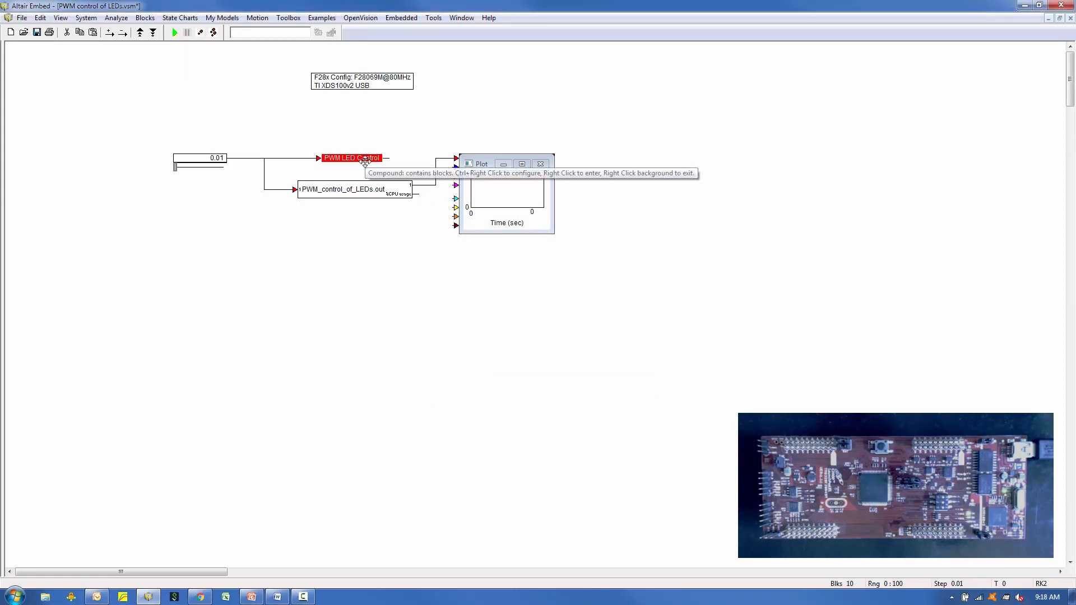
{"action": "key", "text": "Delete"}
{"action": "left_click_drag", "start_coordinate": [370, 183], "coordinate": [365, 157]}
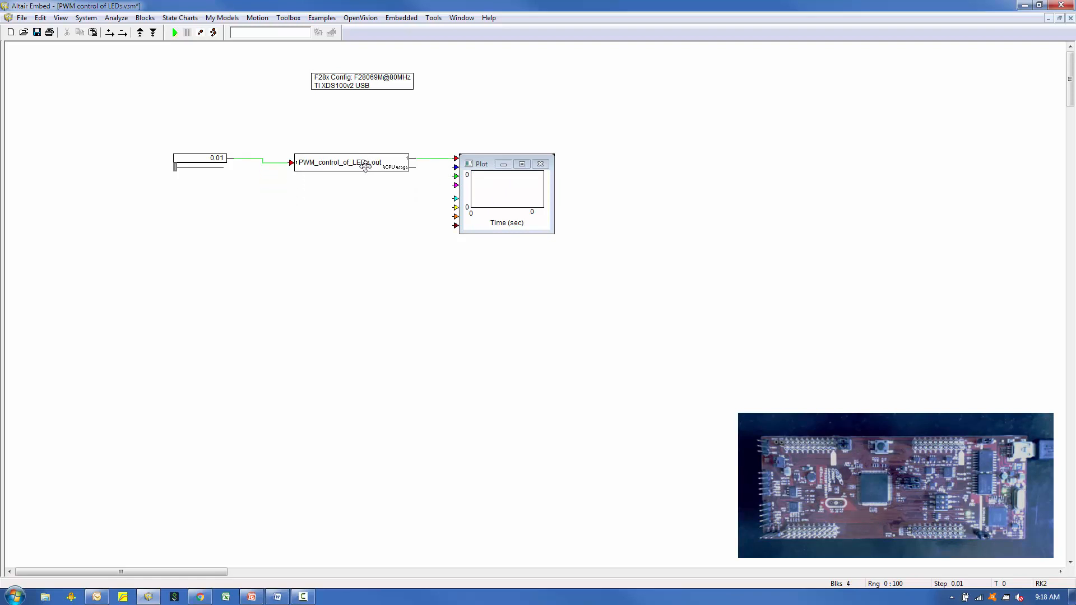
{"action": "left_click_drag", "start_coordinate": [220, 162], "coordinate": [243, 167]}
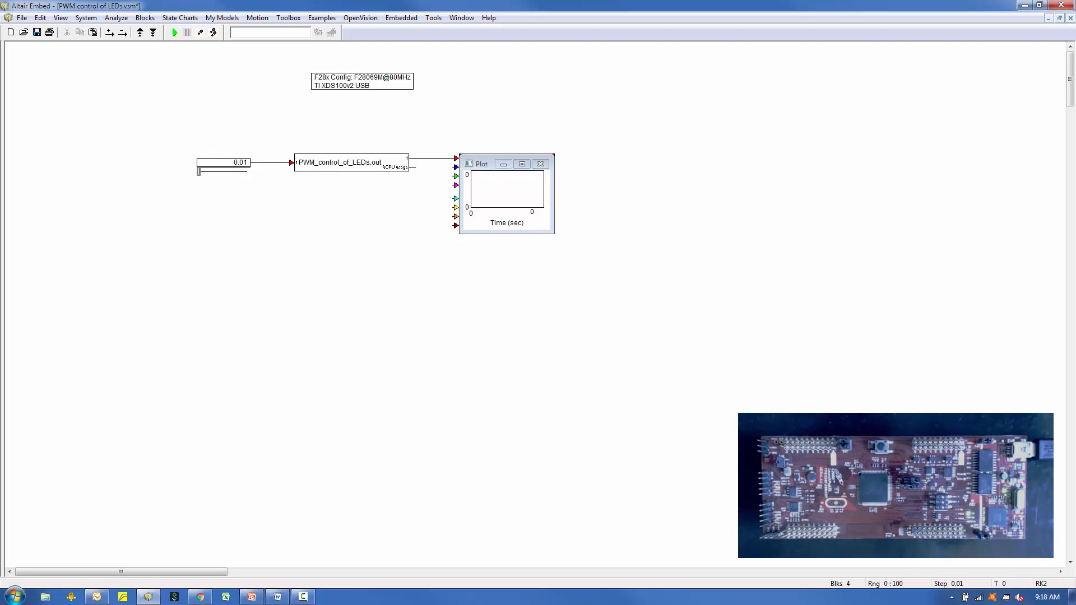
Save the debug diagram as a separate file named "PWM control of LEDs-d"
{"action": "left_click", "coordinate": [22, 17]}
{"action": "left_click", "coordinate": [34, 109]}
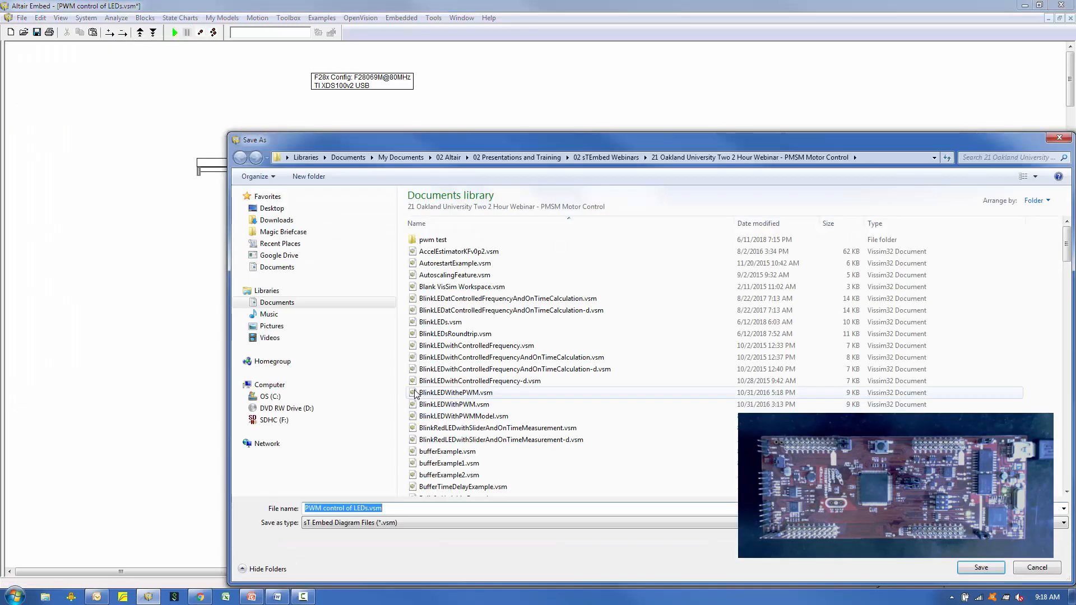
{"action": "left_click", "coordinate": [367, 508]}
{"action": "type", "text": "-d"}
{"action": "left_click", "coordinate": [973, 571]}
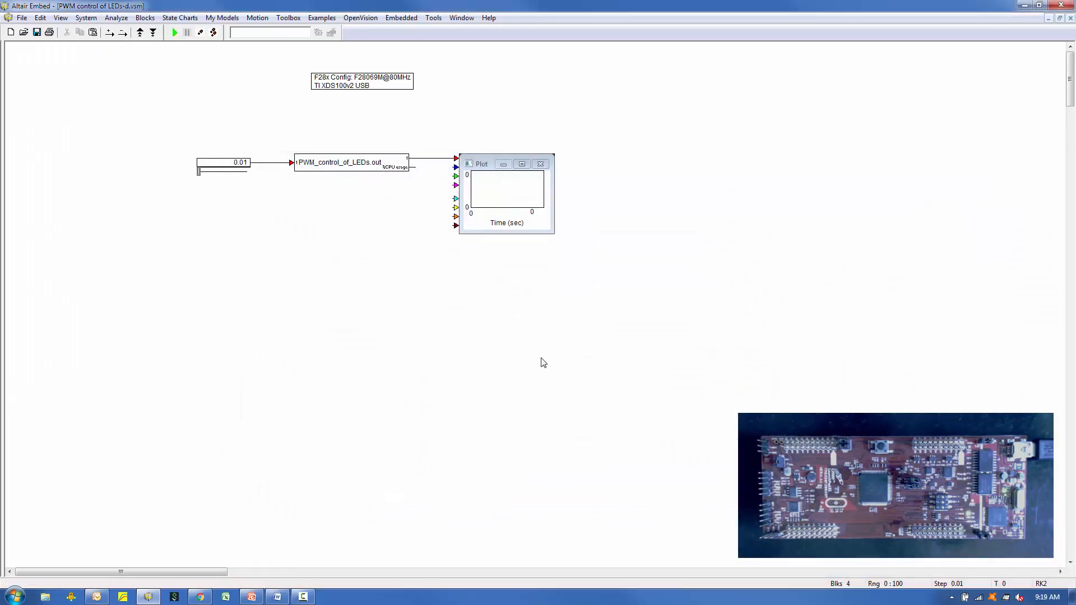
Run the debug diagram on the target board and raise the slider's duty cycle to vary the LED brightness
{"action": "left_click", "coordinate": [174, 32]}
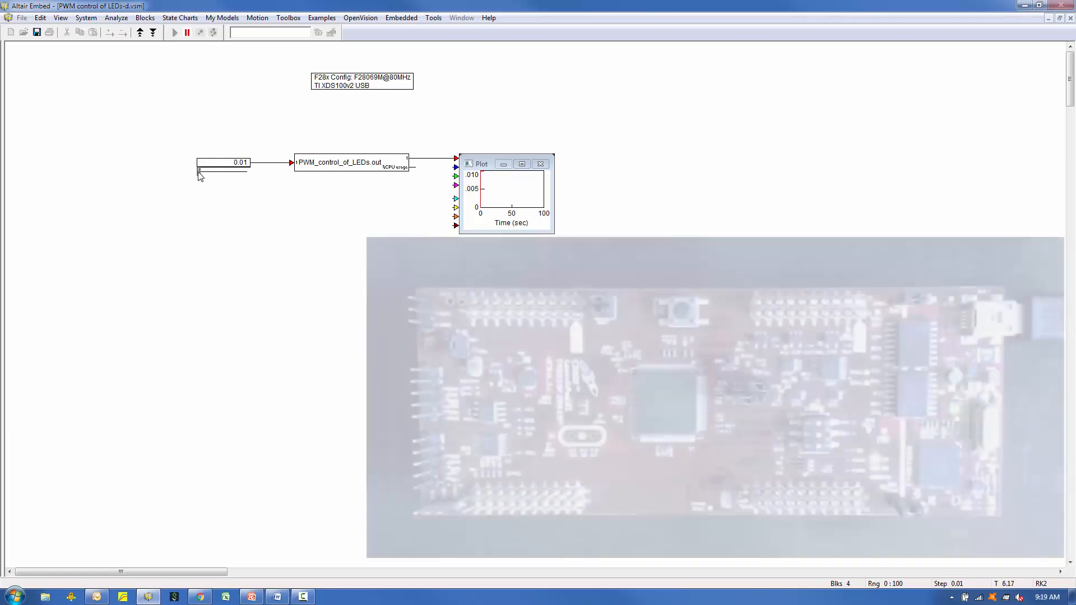
{"action": "left_click_drag", "start_coordinate": [200, 176], "coordinate": [228, 177]}
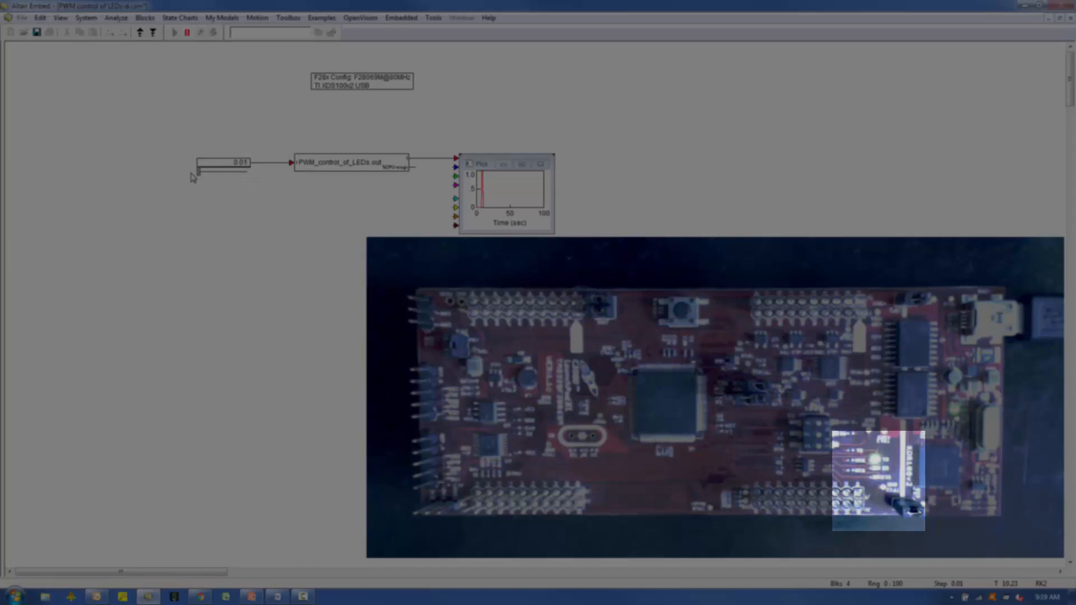